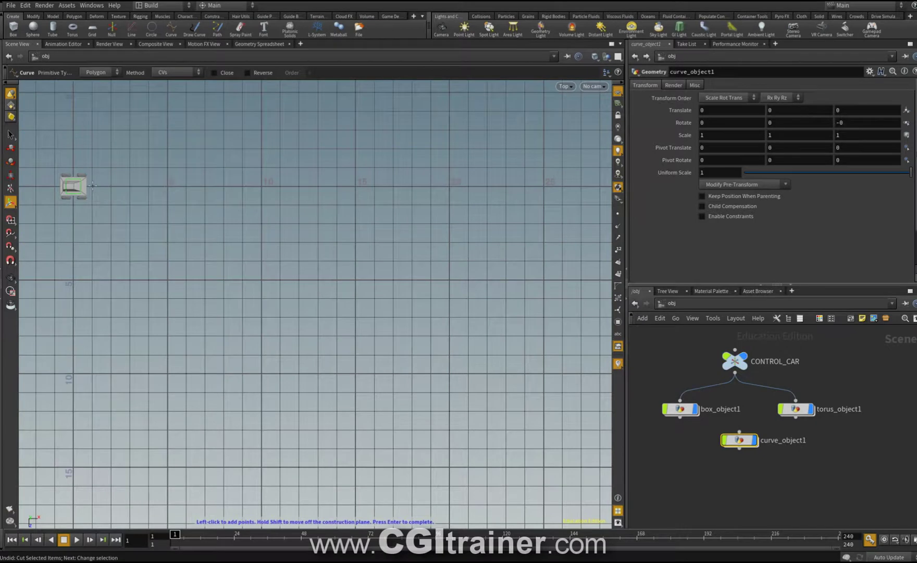
Step: Draw the path curve from the car's front with four more points, looping around the grid back toward the car's side
click(322, 185)
click(472, 311)
click(369, 467)
click(160, 468)
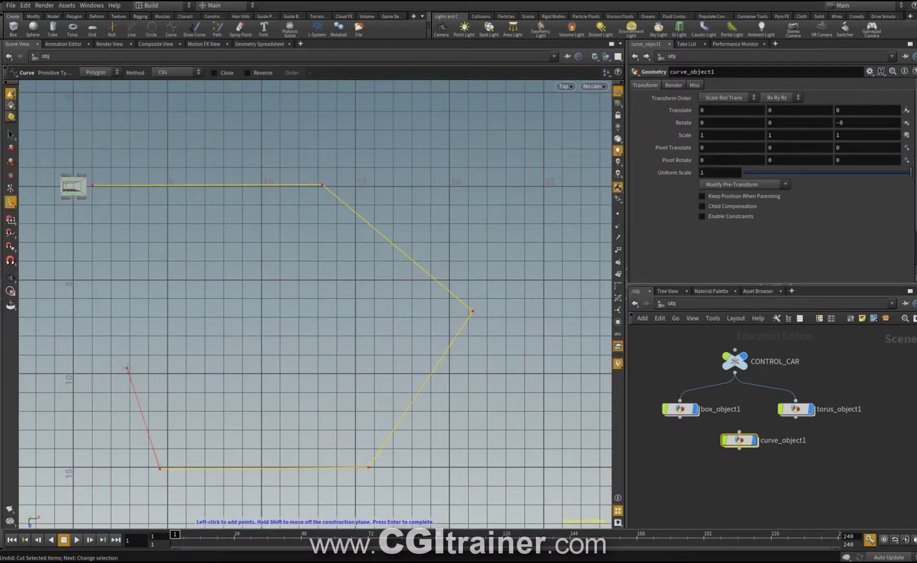
Step: Set the curve's primitive type to Bezier and its method to Breakpoints
double_click(740, 440)
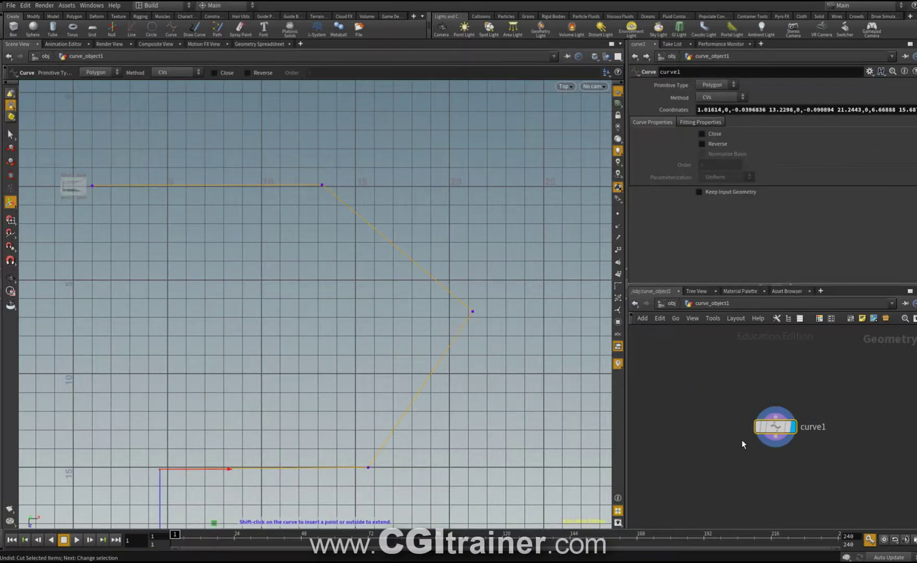
click(705, 85)
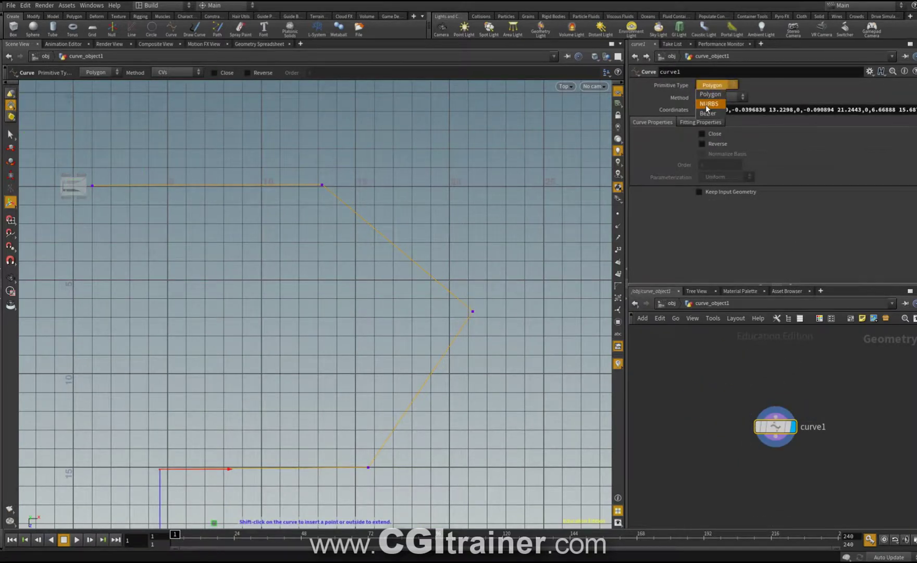
click(706, 112)
click(172, 74)
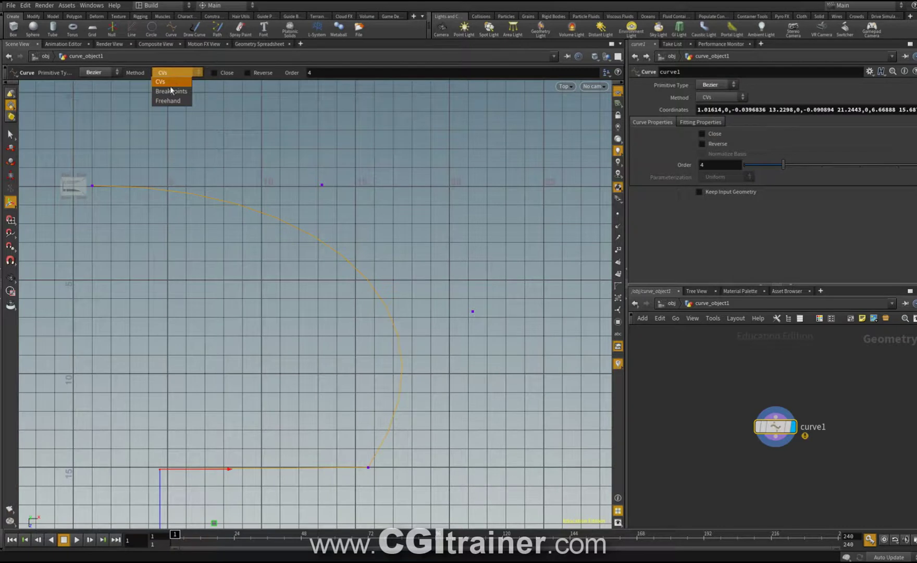
click(171, 91)
Step: Reshape the curve by shifting its second point slightly outward and pulling its end point inward, then return to object level
drag(321, 185, 339, 197)
drag(160, 469, 167, 350)
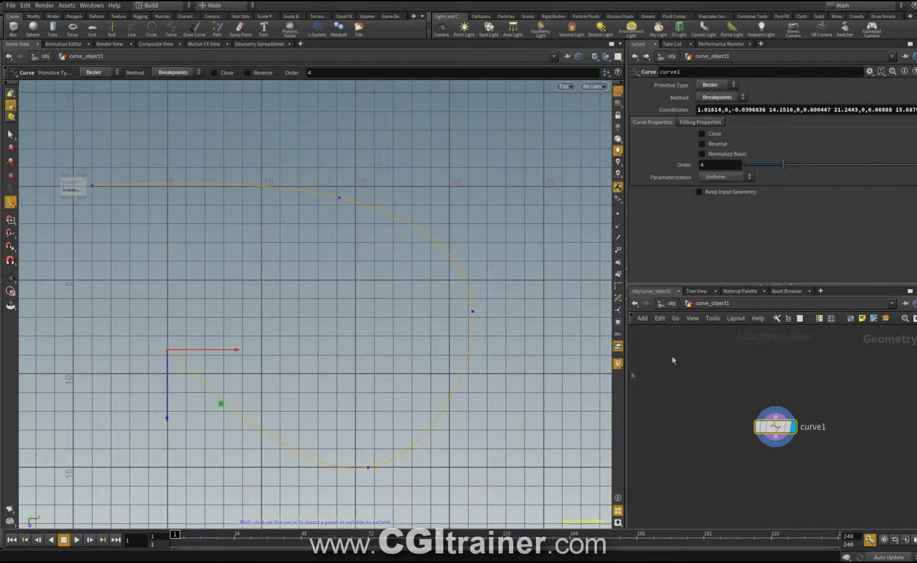
key(u)
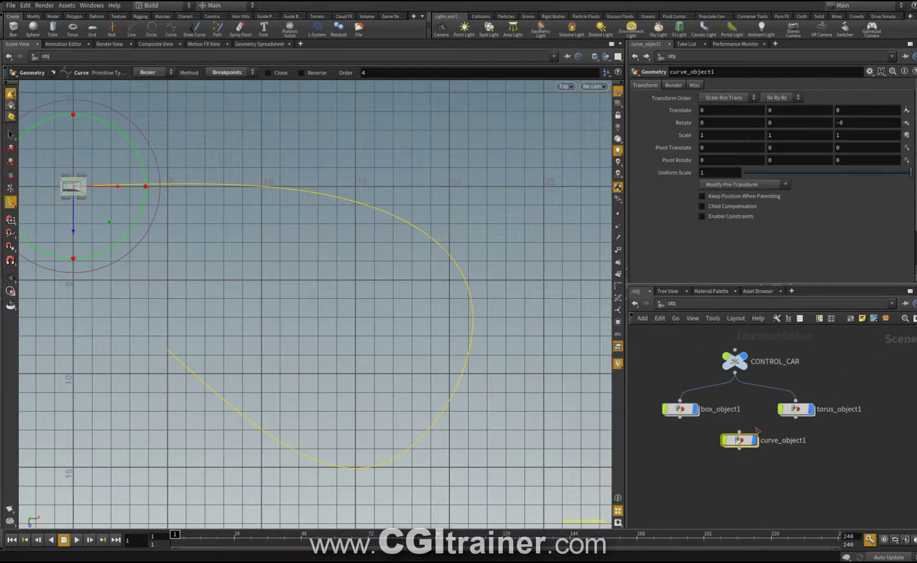
Step: Hide the reference grid and apply a Follow Path constraint to CONTROL_CAR using curve_object1 as the path
key(space+1)
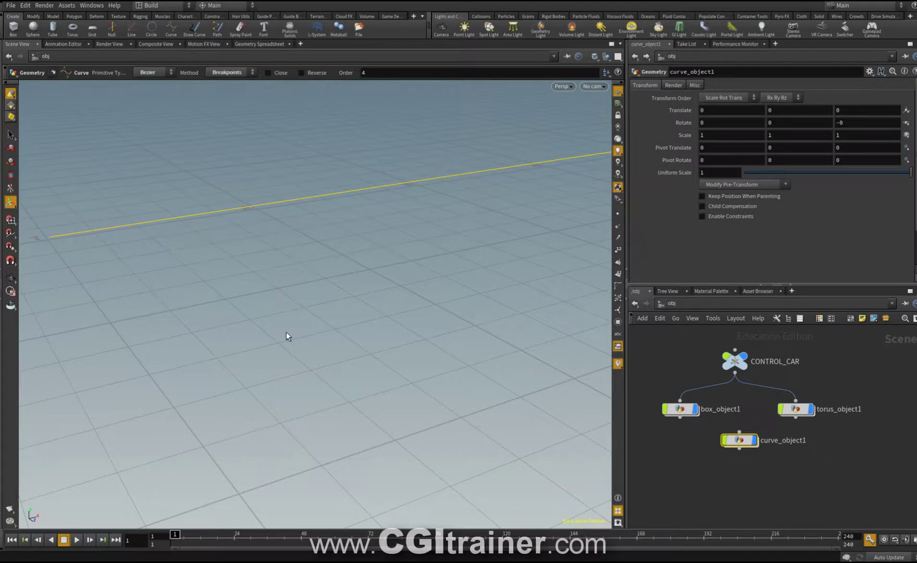
key(f)
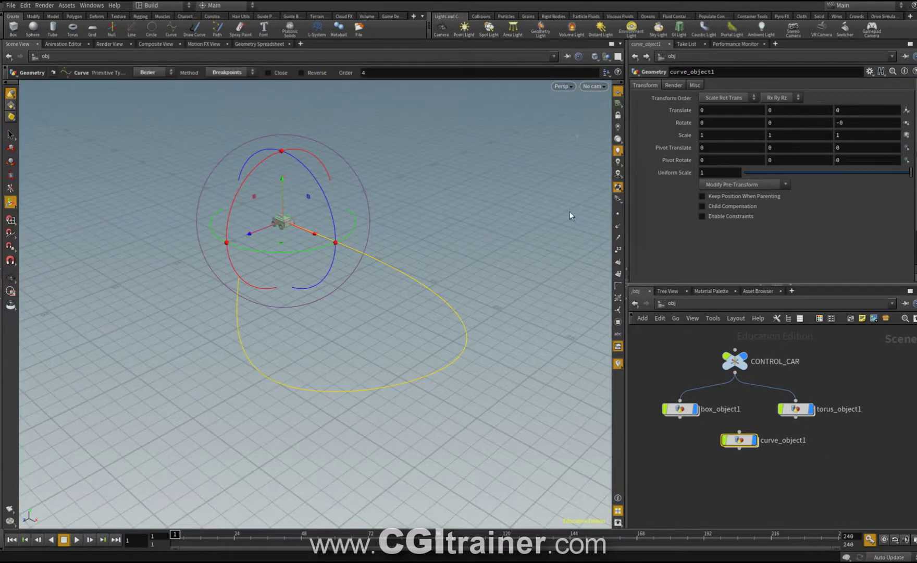
click(617, 91)
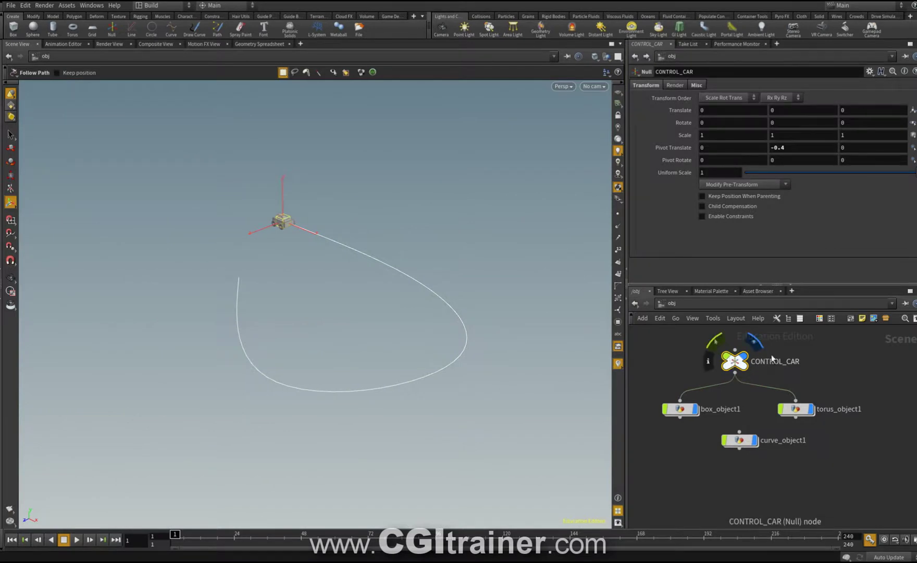
key(Tab)
text(pat)
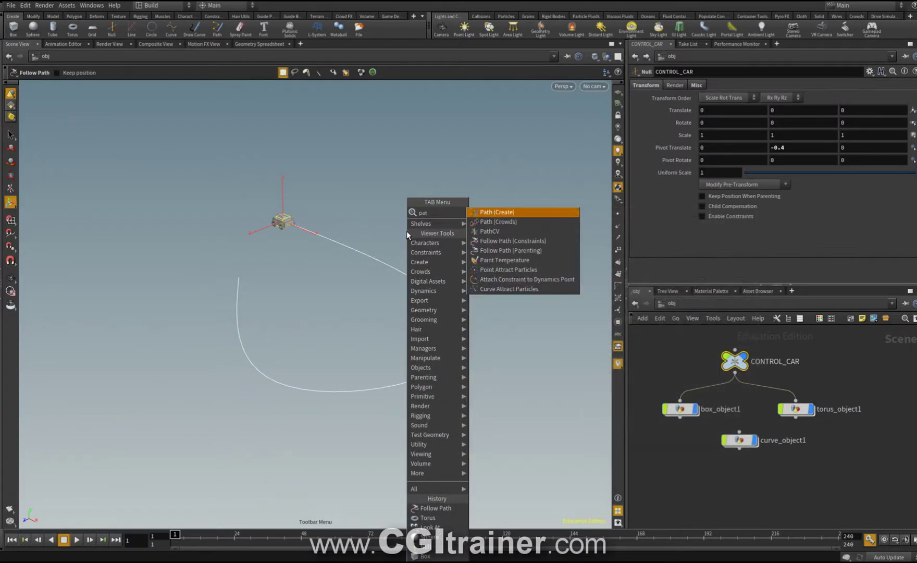
click(501, 240)
click(382, 260)
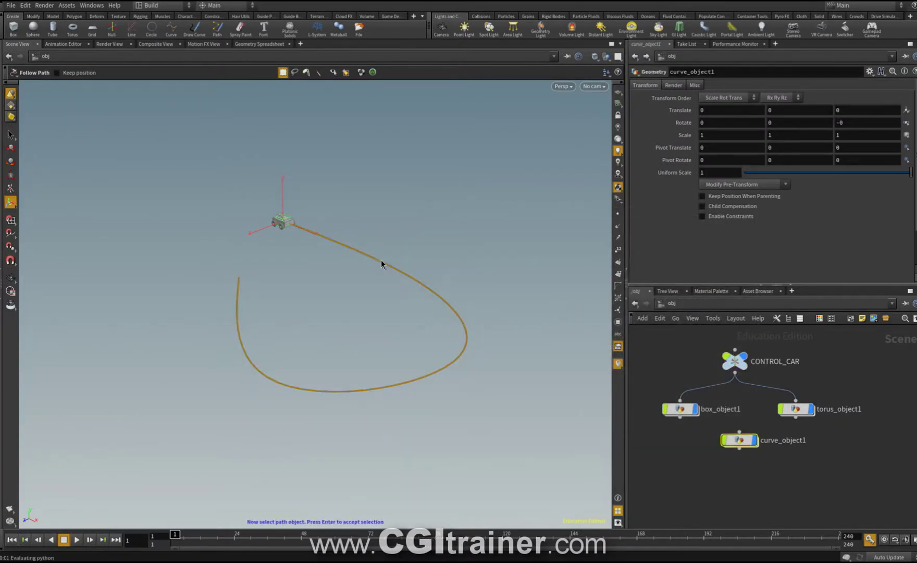
key(Return)
key(Return)
Step: Set the Follow Path constraint's Look At Axis to X+ and scrub the timeline to check the car along the curve
key(j)
drag(208, 514, 303, 448)
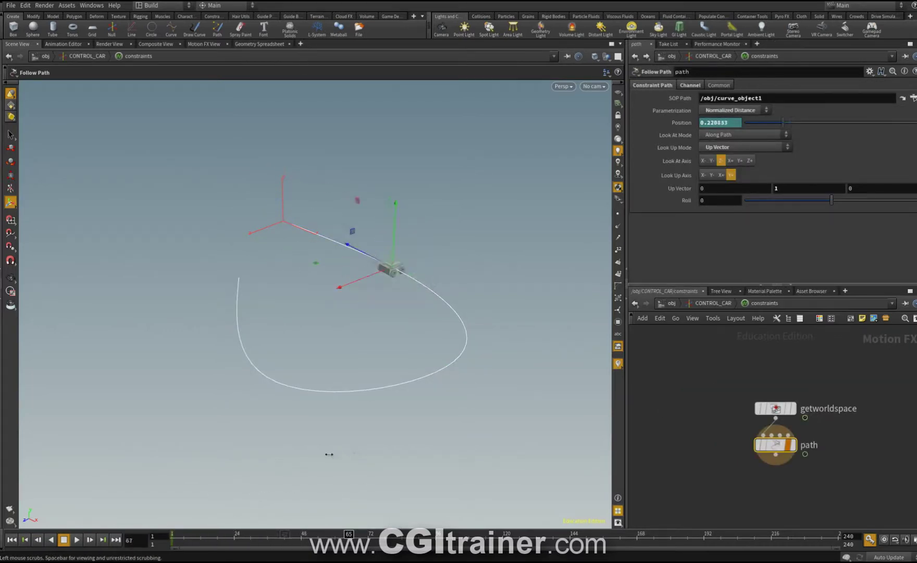
click(730, 160)
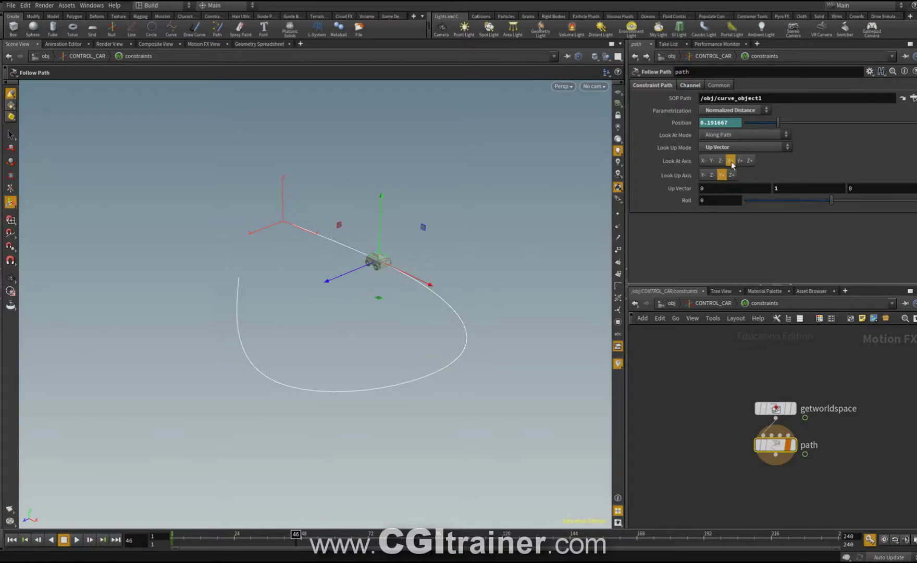
drag(396, 484, 244, 485)
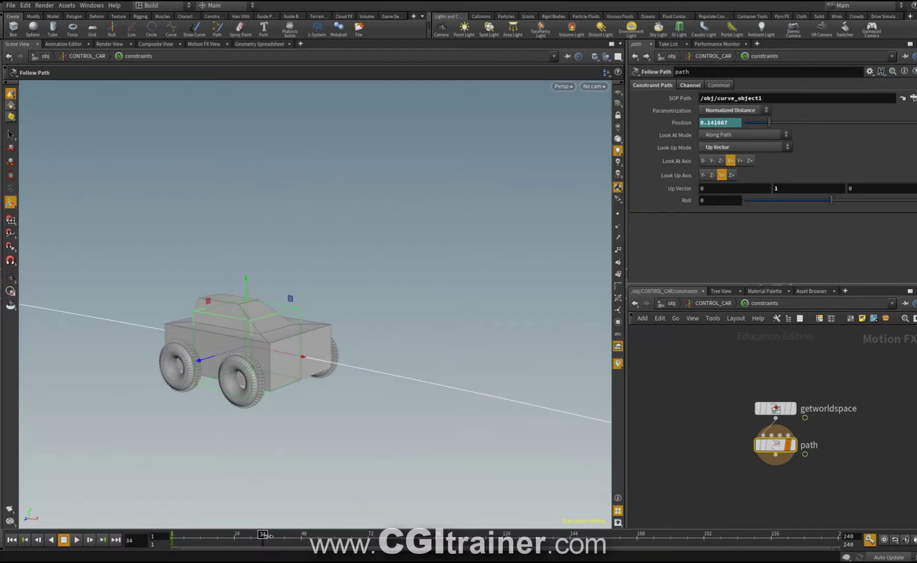
drag(268, 536, 278, 532)
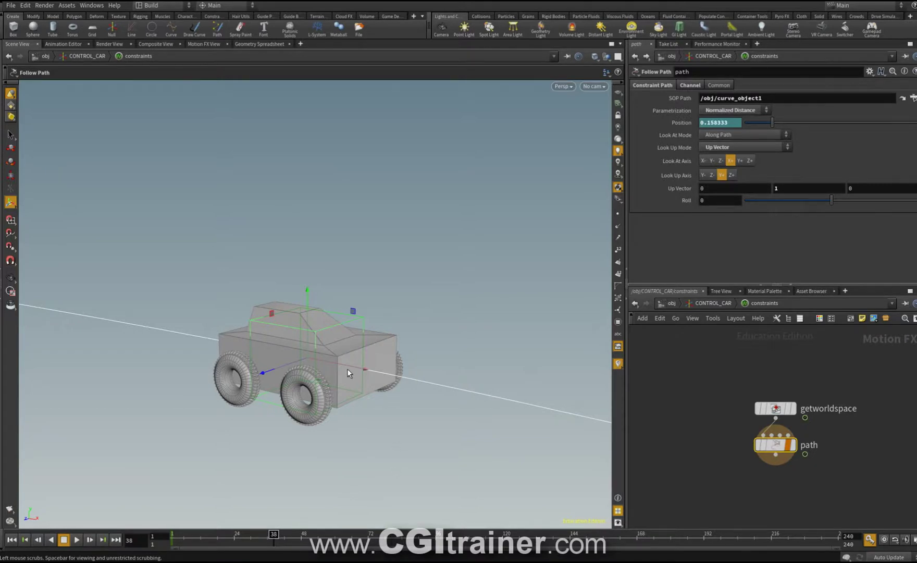
scroll(347, 368, up, 5)
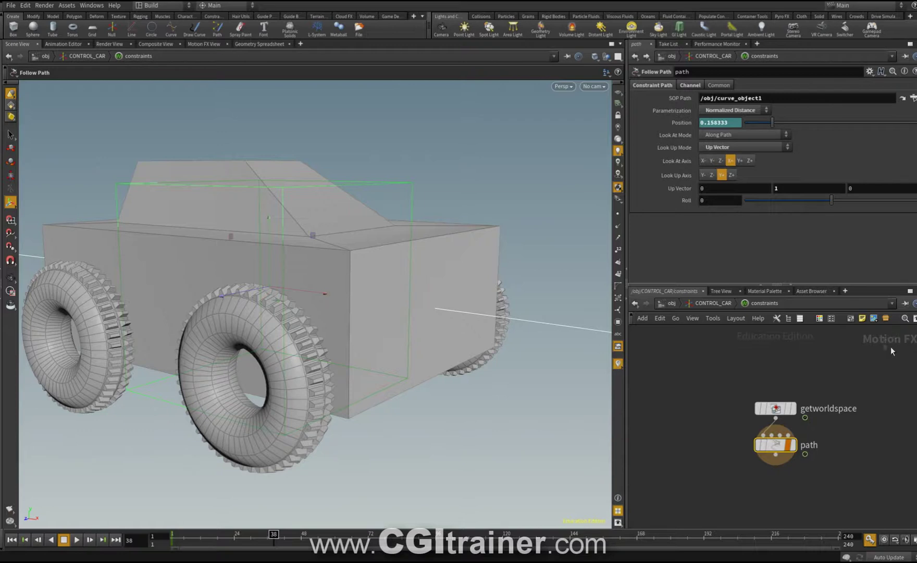
Step: Delete the Z rotation expression on transform1 inside torus_object1
click(671, 303)
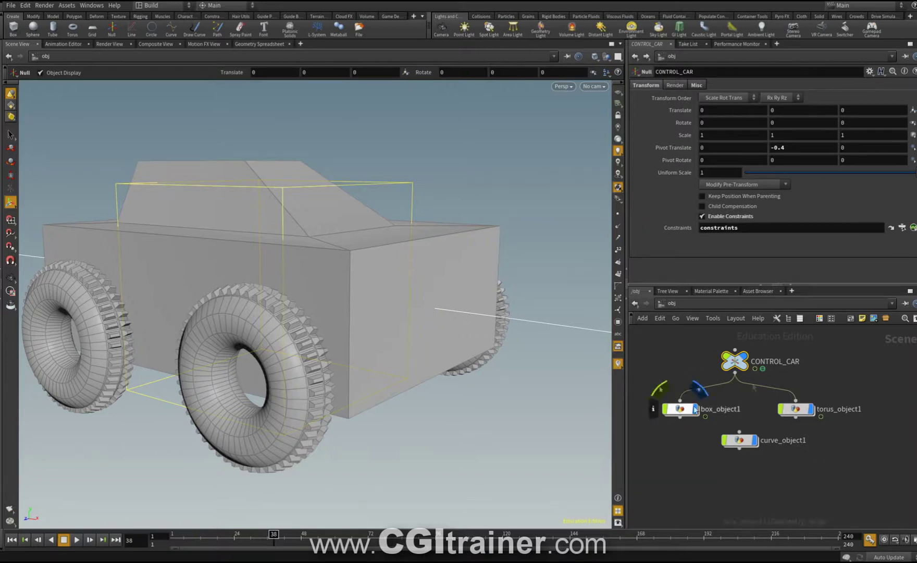
click(801, 409)
double_click(800, 407)
scroll(842, 384, up, 5)
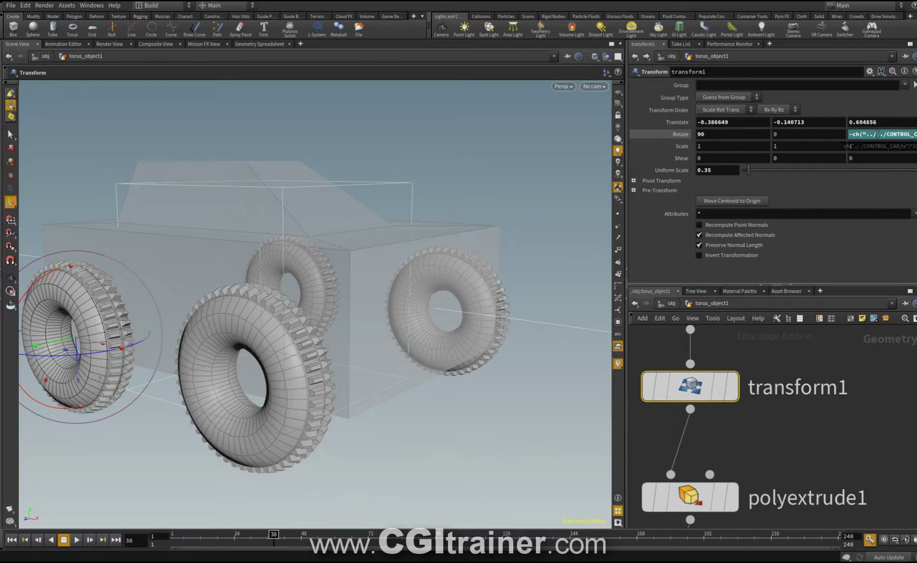
right_click(854, 135)
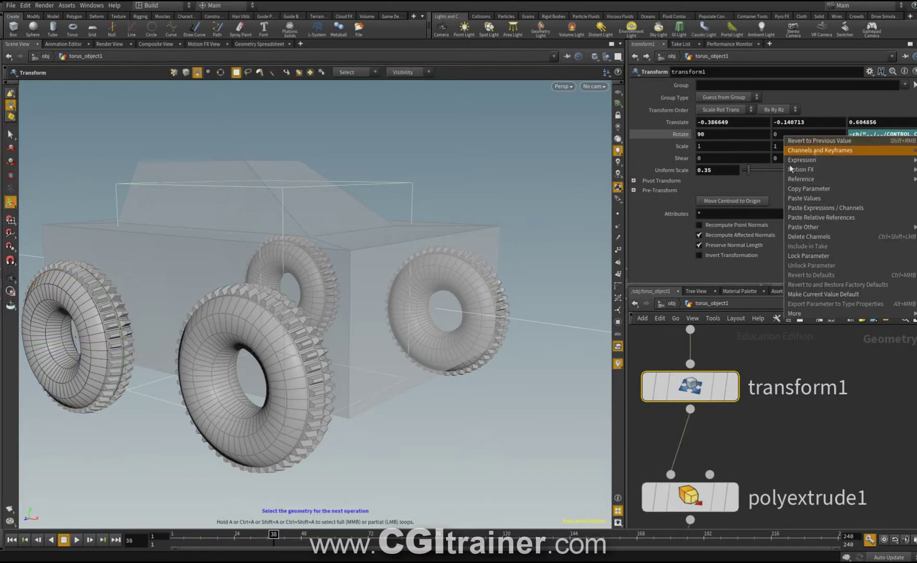
click(803, 236)
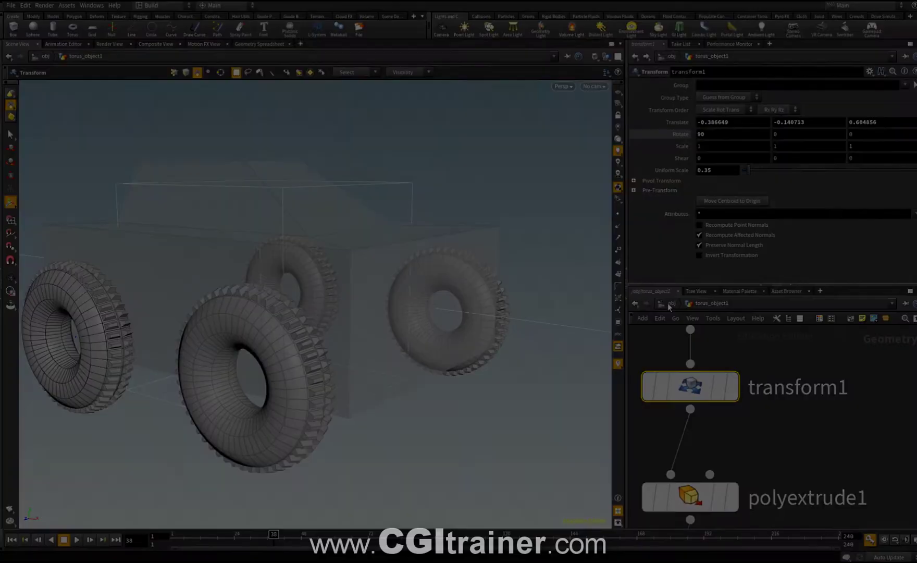
Step: Copy the Position parameter of the path node in CONTROL_CAR's constraints network
click(669, 303)
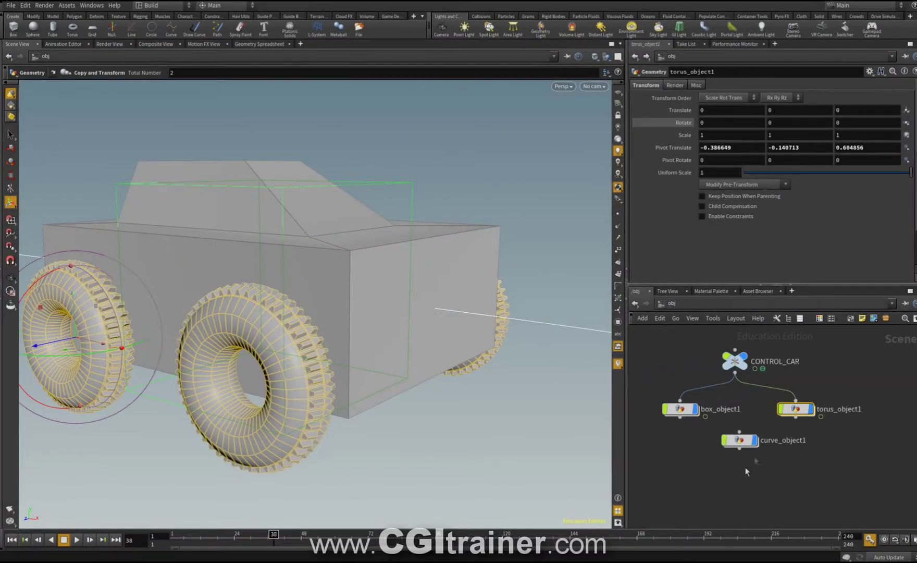
double_click(736, 363)
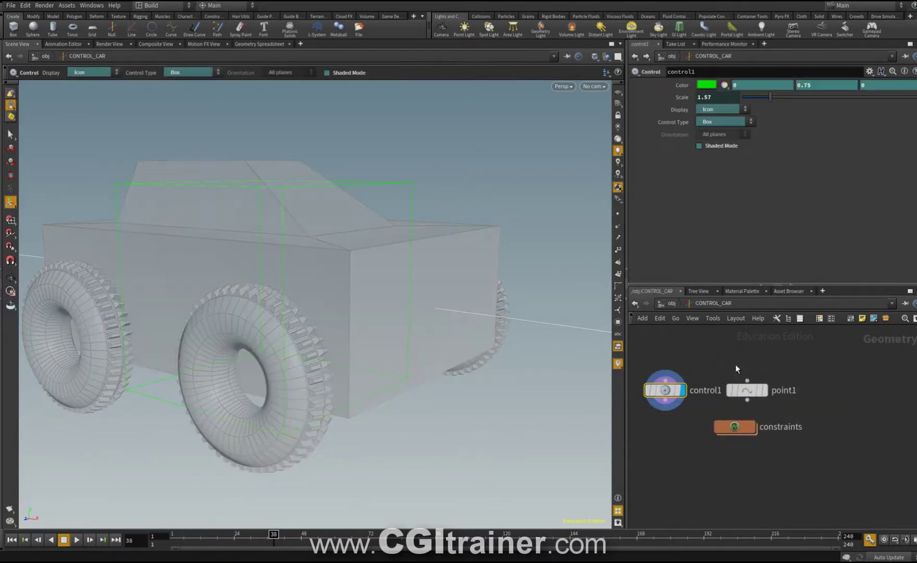
mouse_move(748, 433)
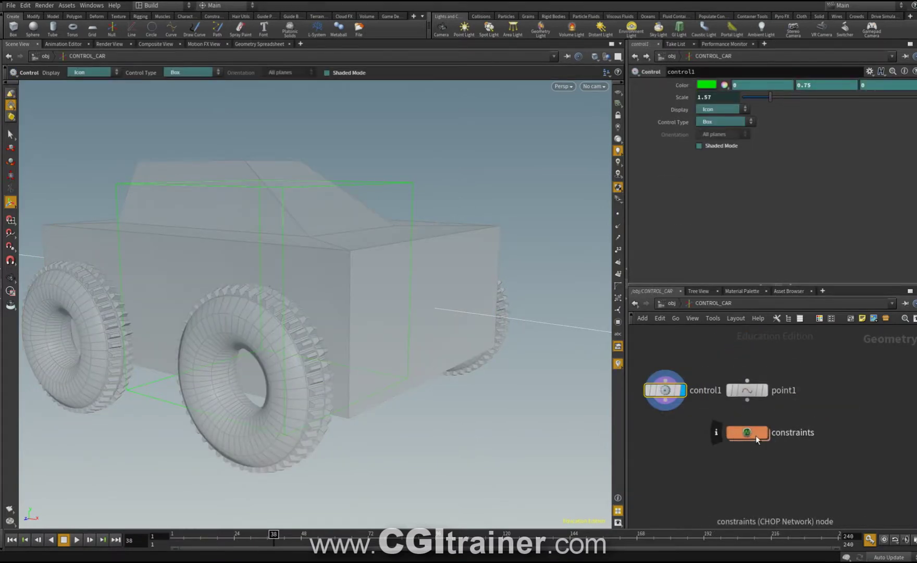
double_click(756, 434)
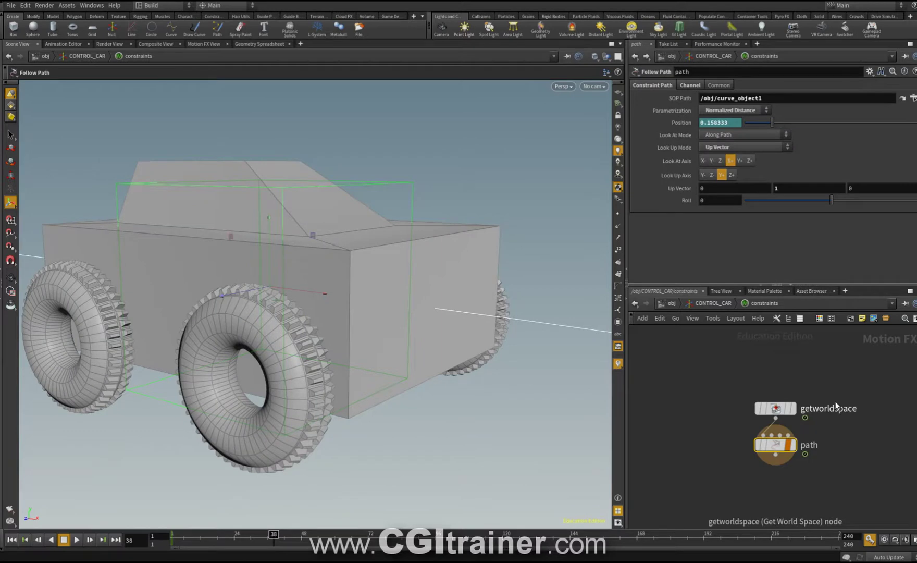
right_click(706, 123)
click(732, 176)
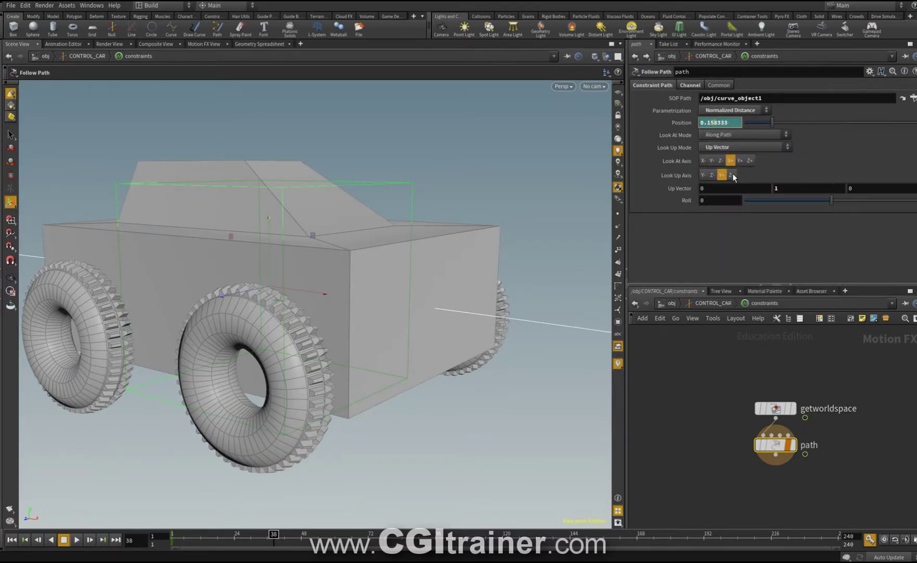
Step: Paste the path position as a relative reference into the Z rotation of torus_object1's transform1, multiplied by 500
click(669, 303)
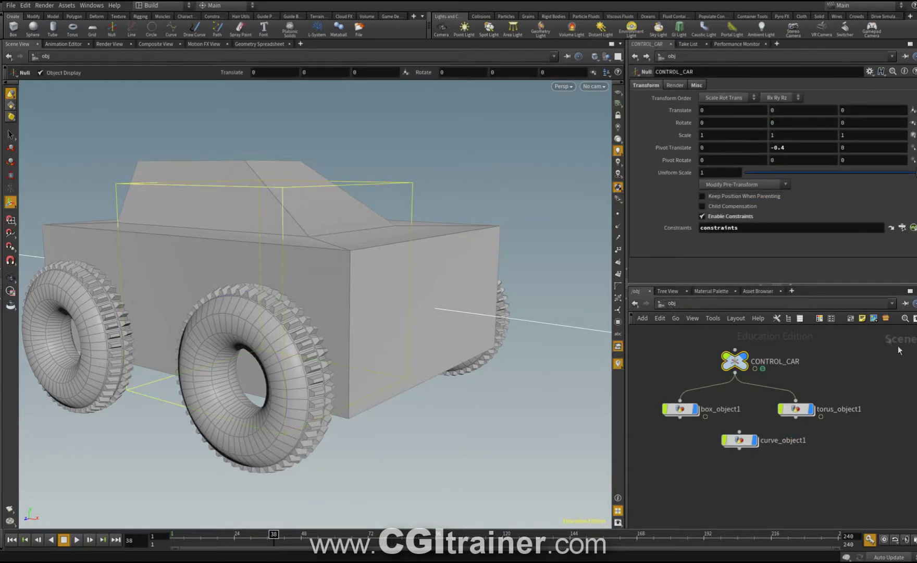
double_click(792, 410)
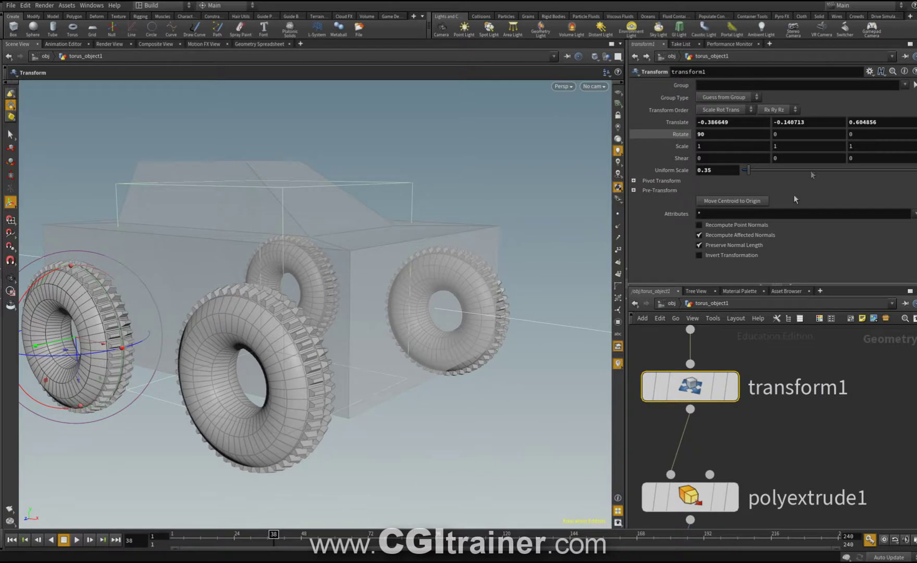
click(712, 133)
text(0)
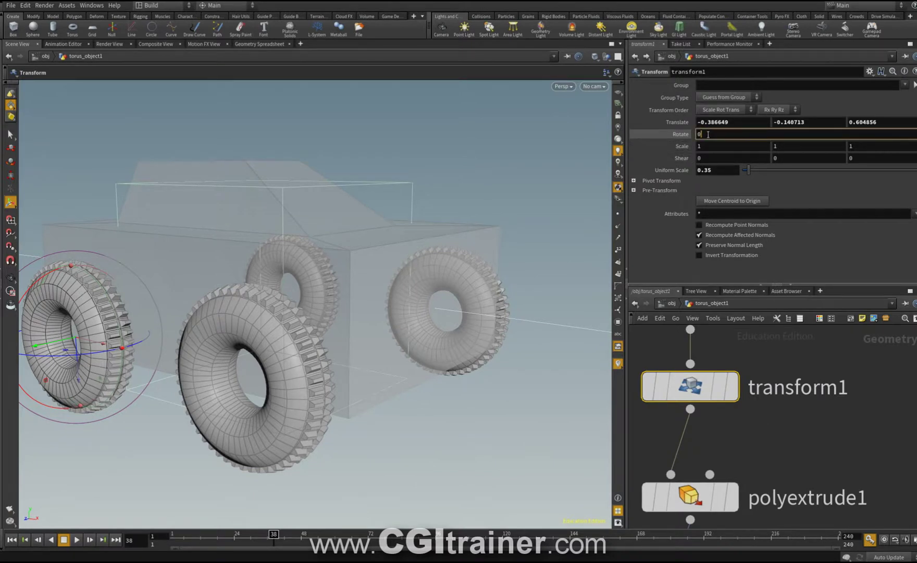
right_click(708, 134)
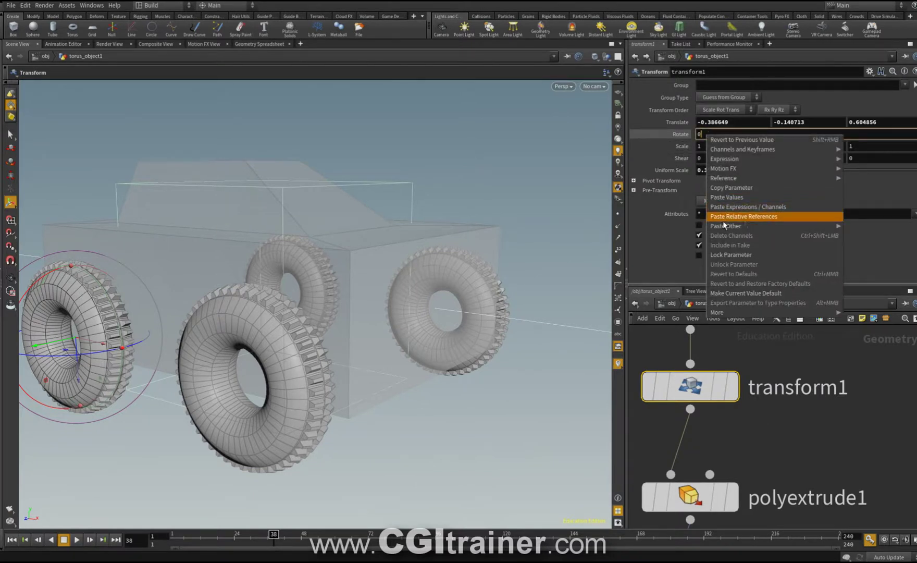
click(758, 217)
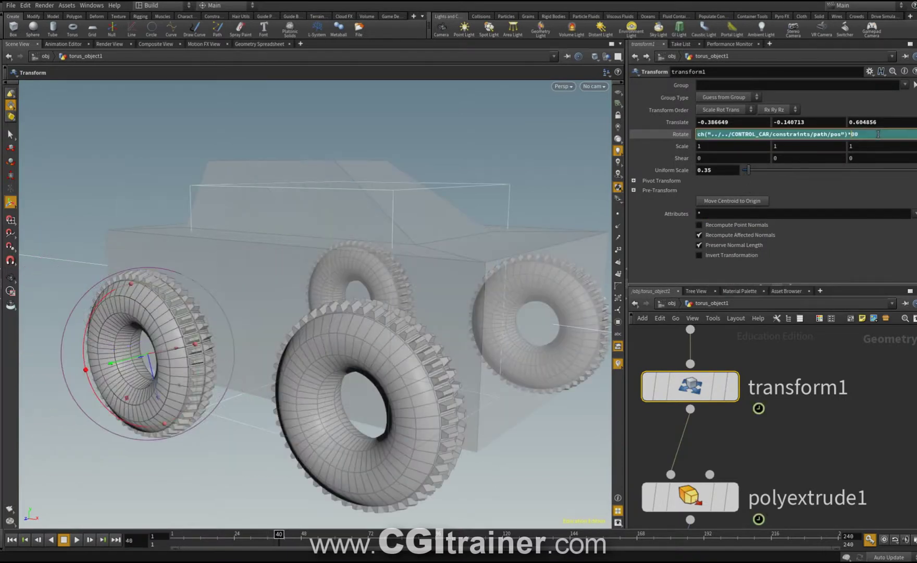
key(Return)
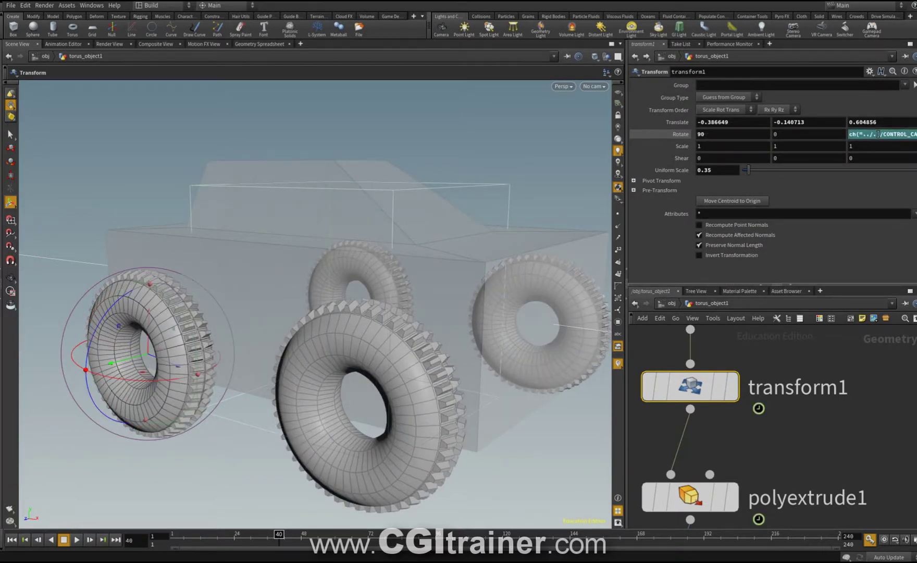
Step: Negate the Z rotation expression on transform1 and scrub the timeline to check the wheels' rolling direction
click(850, 134)
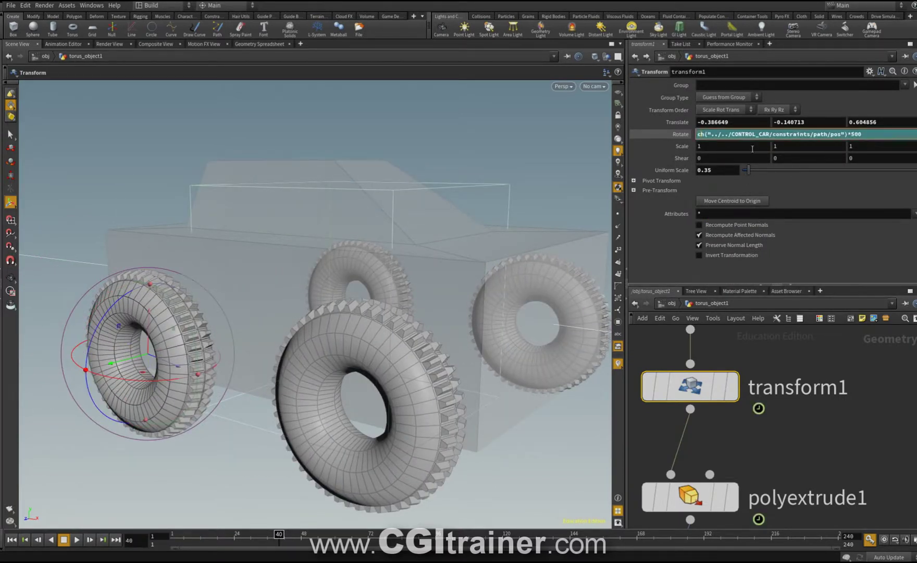
text(-)
key(Return)
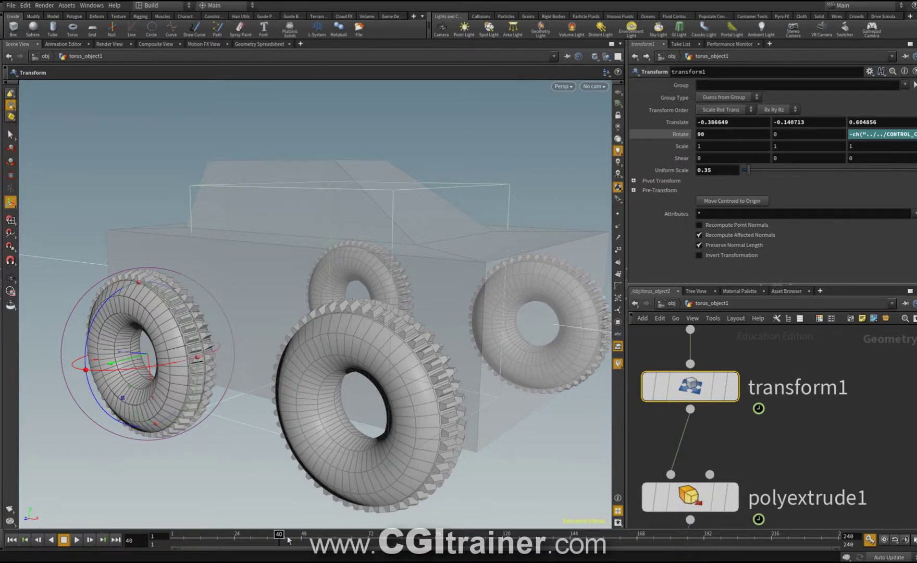
mouse_move(279, 534)
mouse_down()
mouse_move(293, 519)
mouse_move(277, 520)
mouse_up()
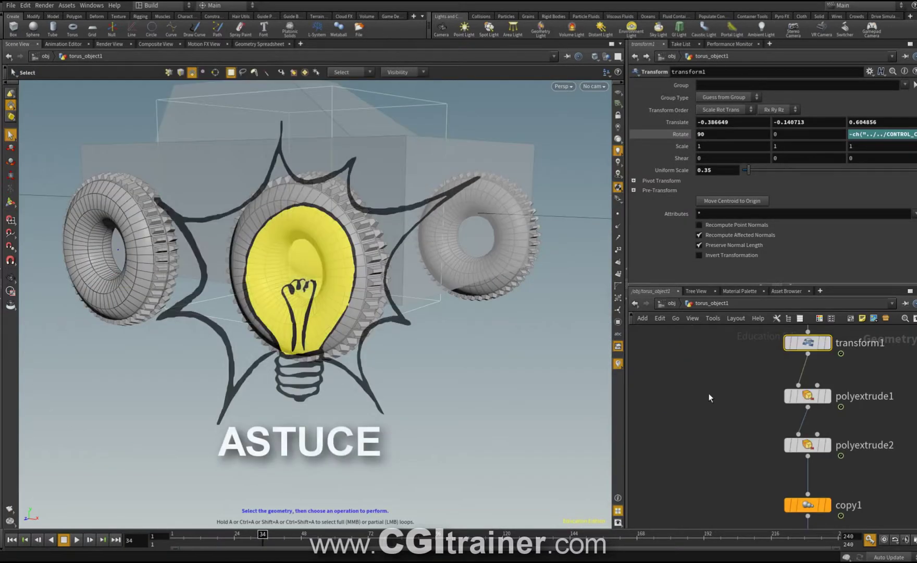
Step: Move the torus1 node farther above transform1, leaving a wide gap between them in the network
middle_drag(708, 395, 685, 497)
mouse_move(775, 442)
drag(774, 442, 775, 346)
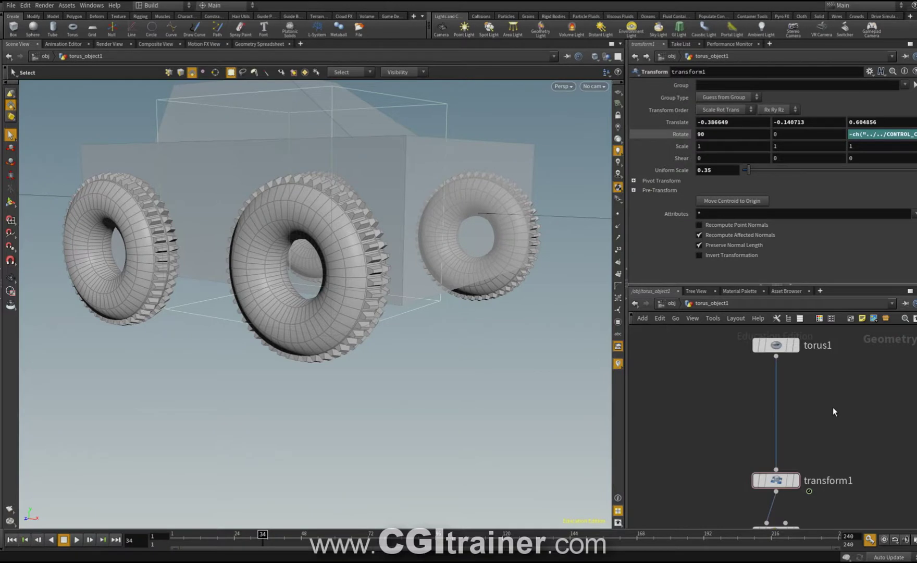
Step: Insert a UV Quick Shade node between torus1 and transform1, set its texture scale to 0.27, and scrub to check the wheels
key(Tab)
text(uvsh)
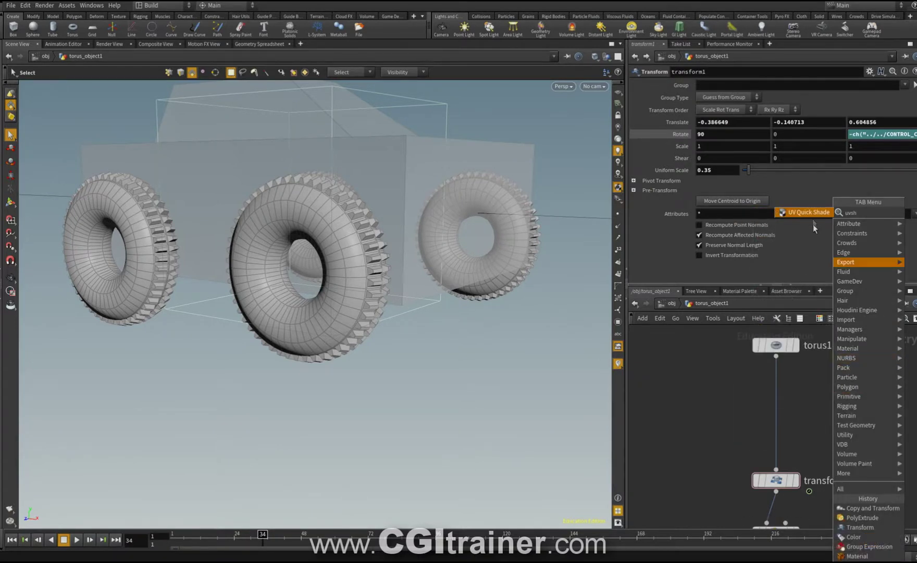
click(804, 212)
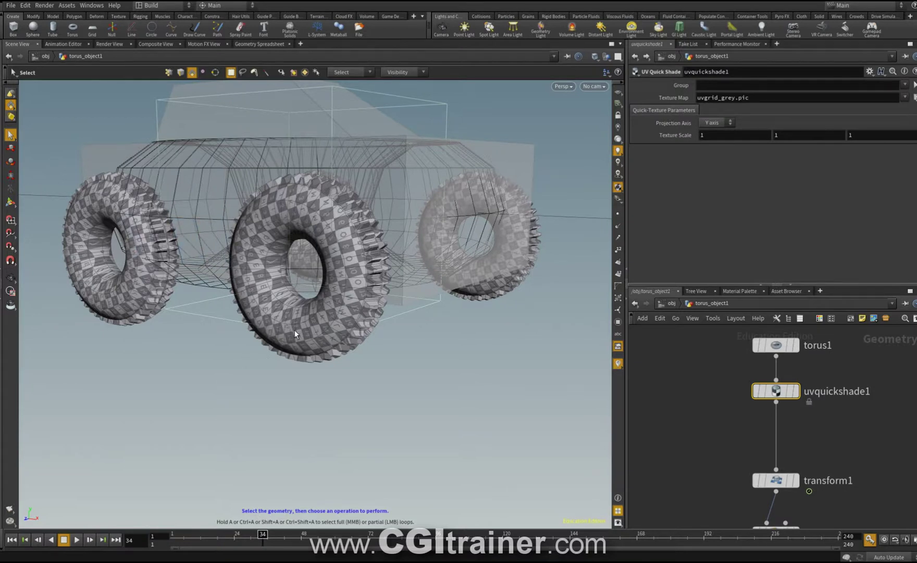
middle_drag(669, 135, 361, 172)
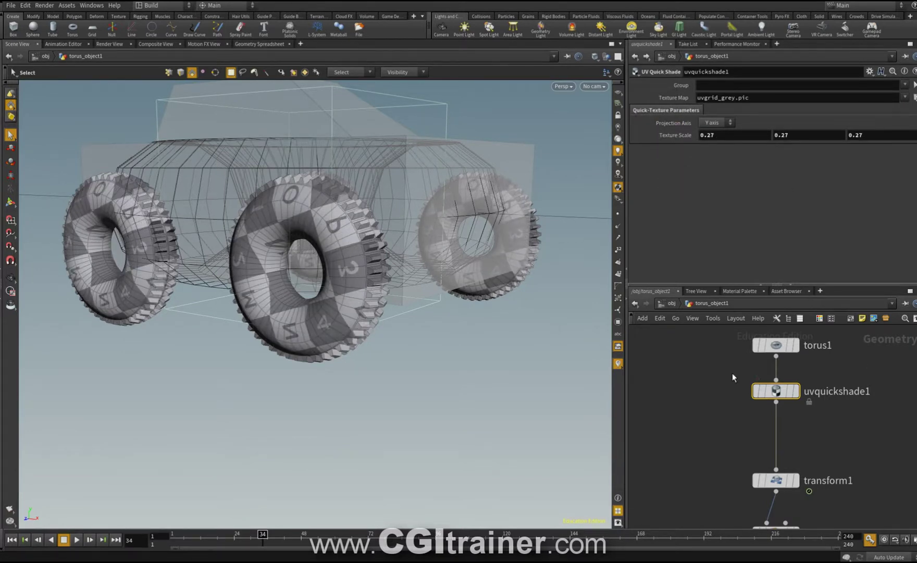
drag(272, 516, 303, 501)
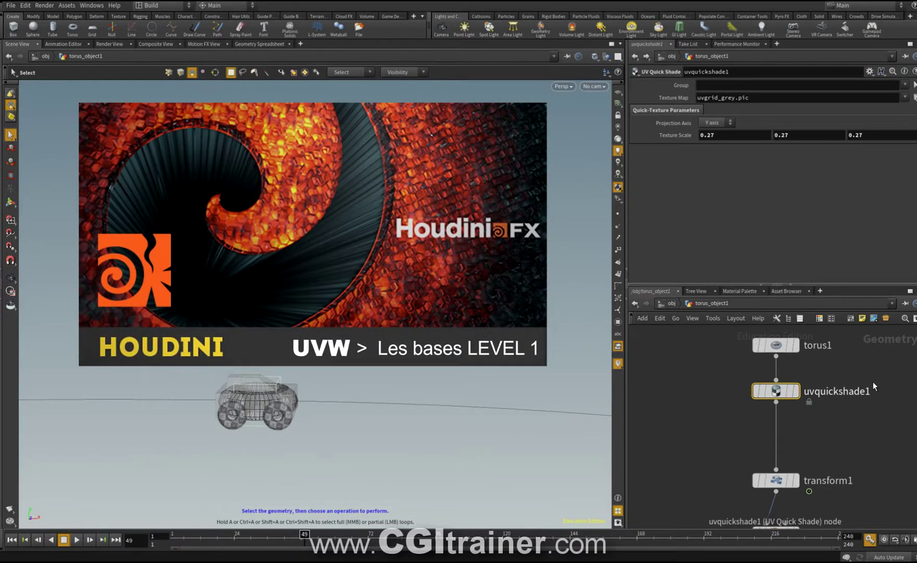
Step: Move transform1 closer beneath uvquickshade1 and set the multiplier in its Z rotation expression to 50
middle_drag(748, 455, 744, 458)
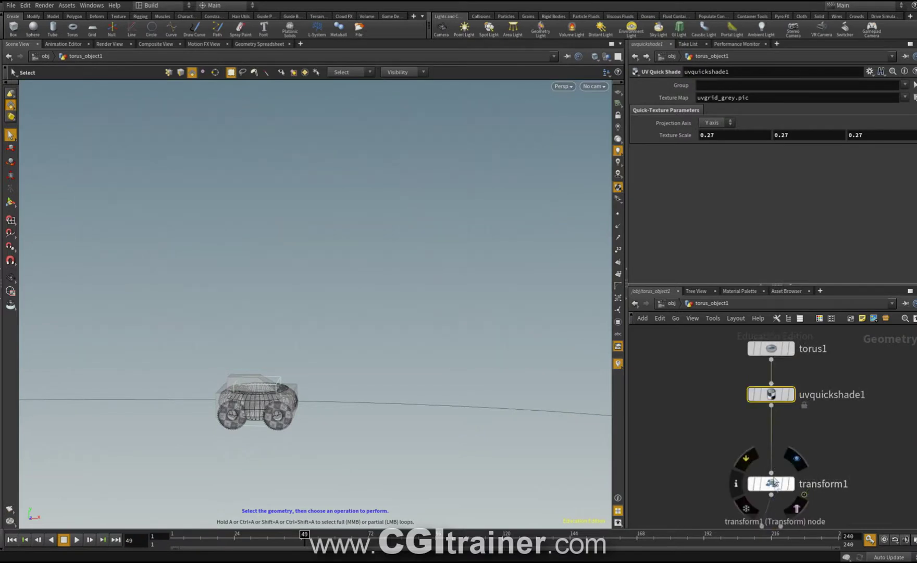
drag(773, 482, 772, 421)
click(859, 133)
double_click(860, 133)
text(50)
key(Return)
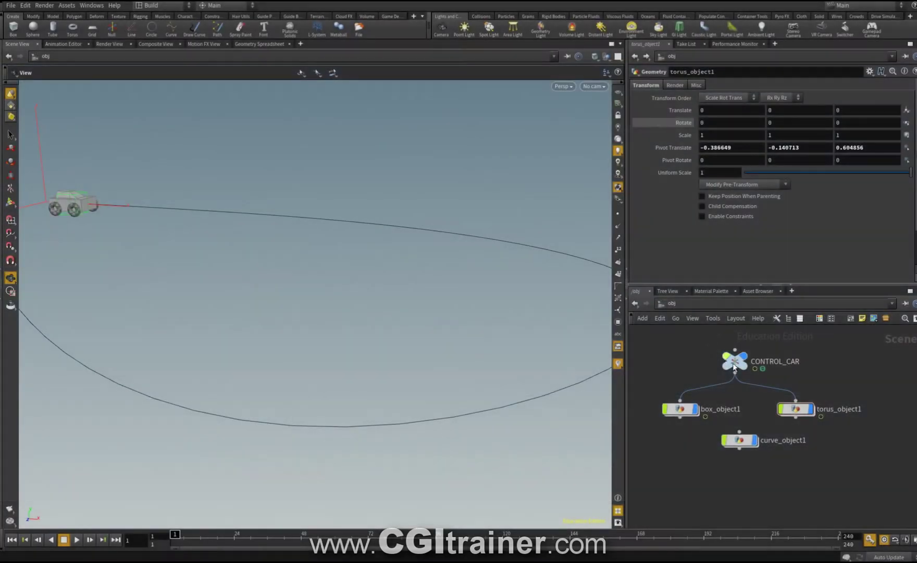
Step: Open the path node's Position channel from CONTROL_CAR's constraints network in the animation curve editor
click(733, 361)
double_click(733, 362)
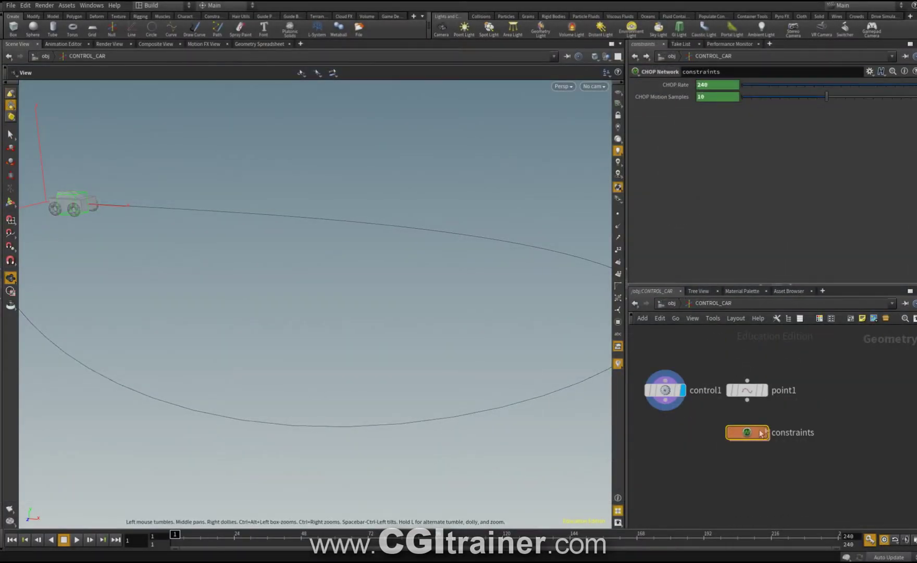
mouse_move(756, 435)
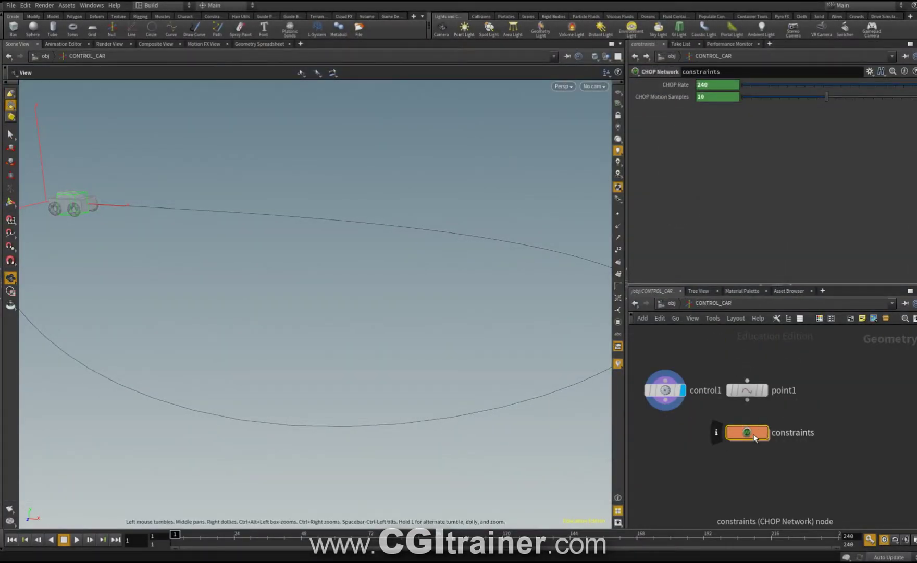
double_click(754, 435)
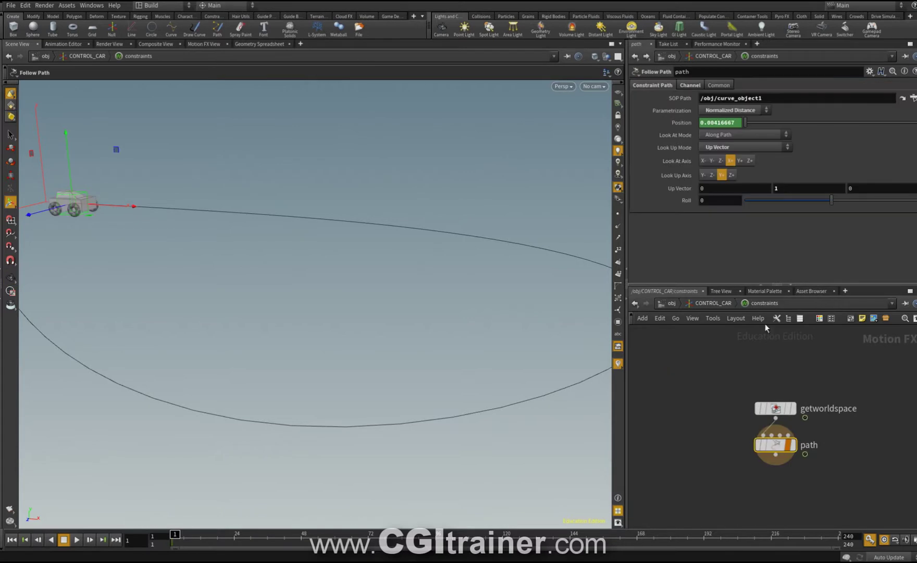
shift+click(677, 123)
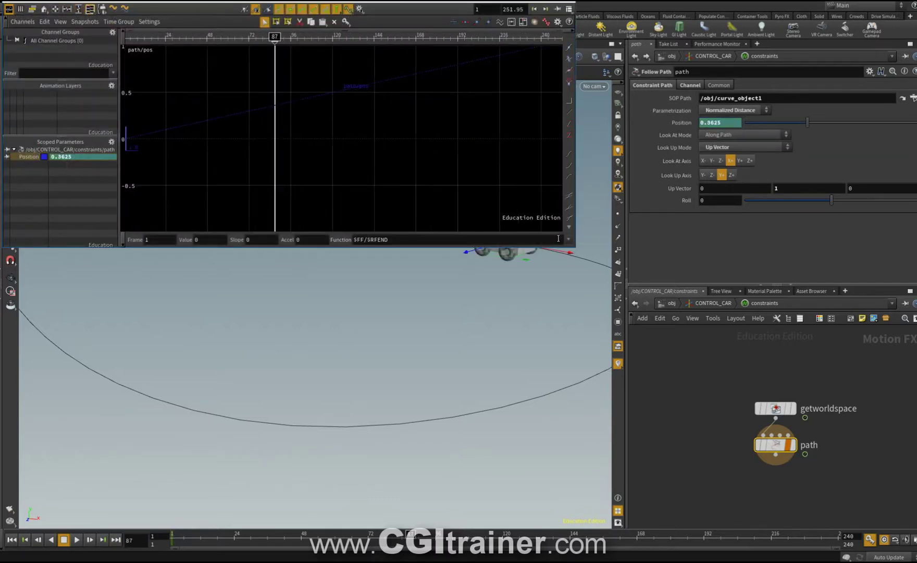
Step: Replace the Position channel's $FF/$RFEND function with linear() and scrub the timeline back to frame 1
click(568, 241)
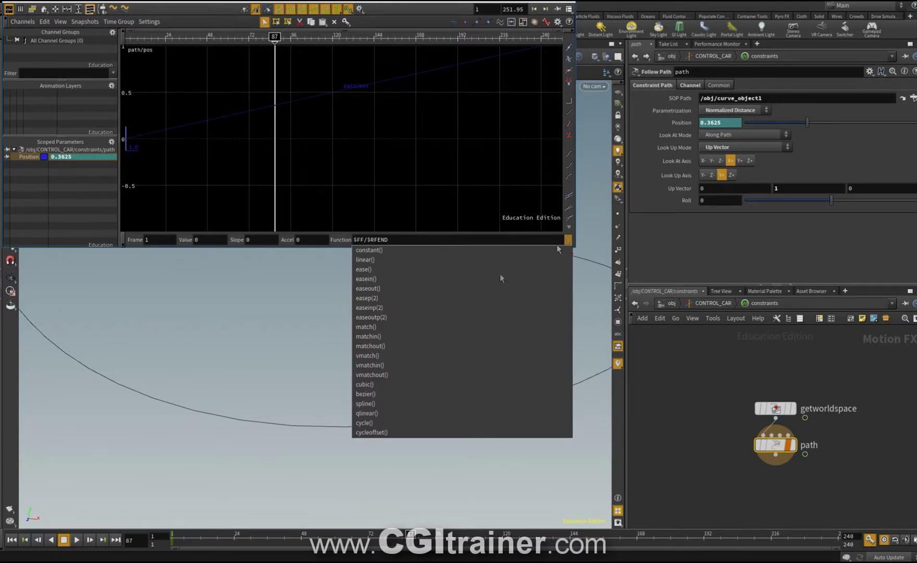
click(427, 259)
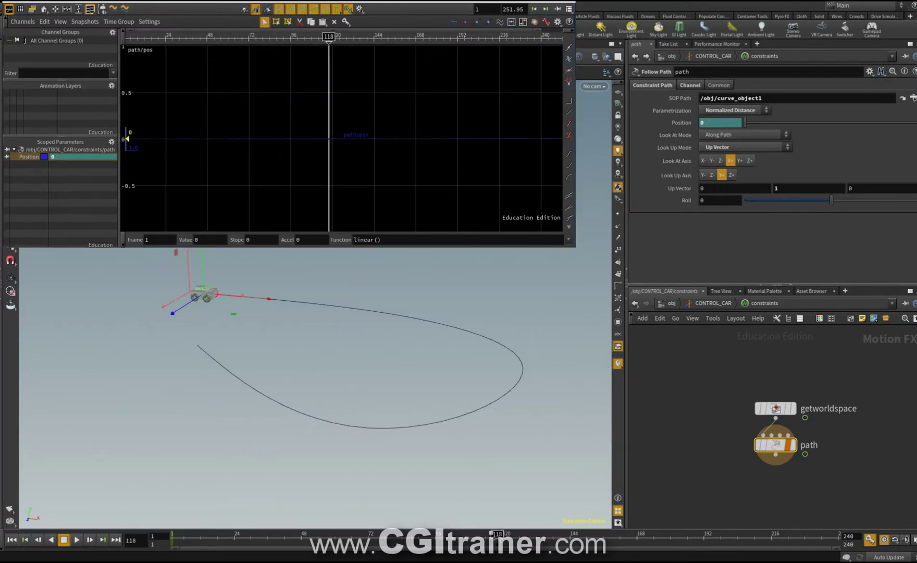
drag(496, 537, 154, 449)
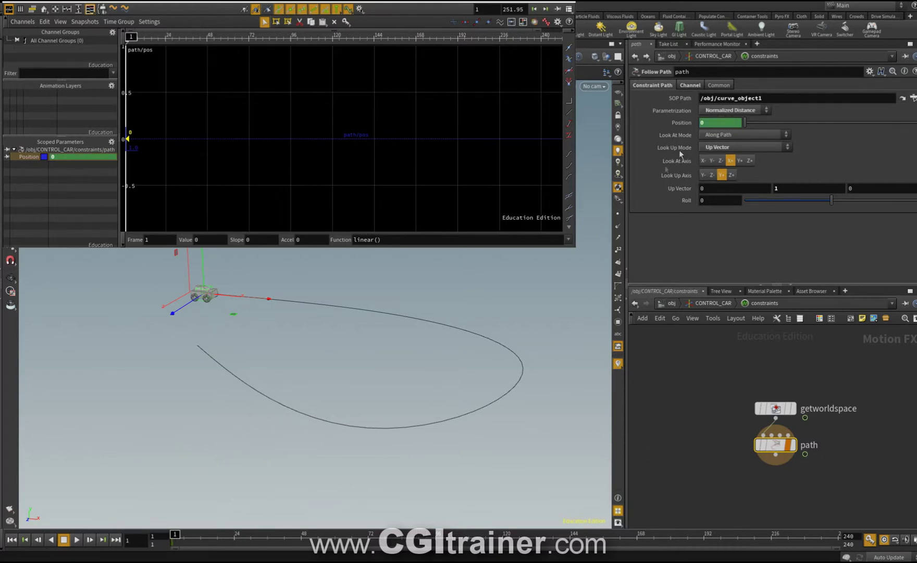
Step: Set a Position keyframe of 0.99 at frame 240 and check the car's travel along the curve
click(115, 540)
alt+click(725, 122)
text(0.99)
key(Return)
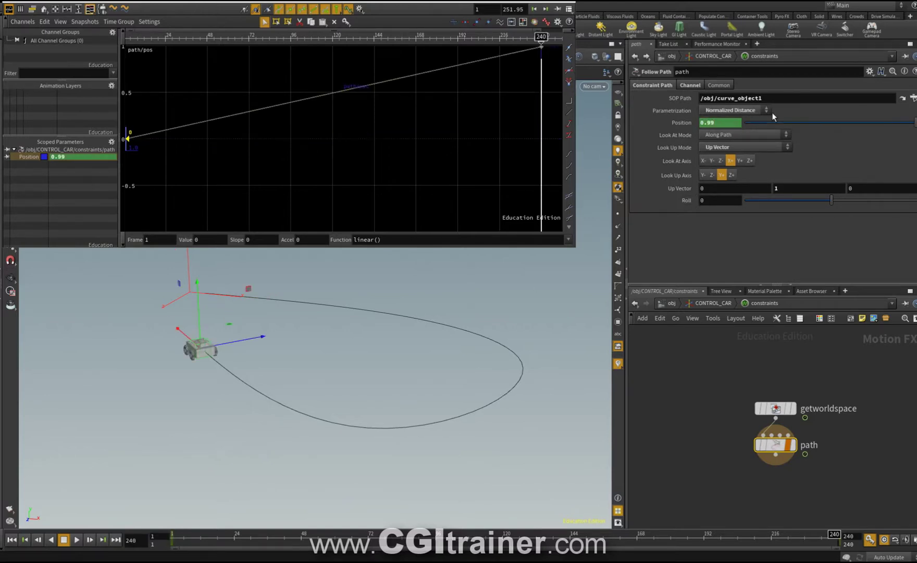
drag(835, 536, 486, 334)
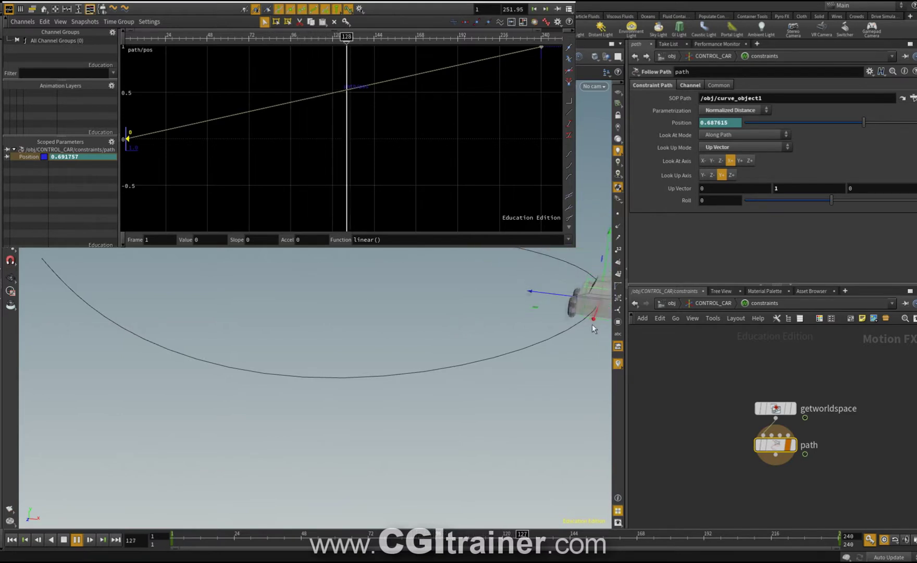
drag(396, 24, 406, 21)
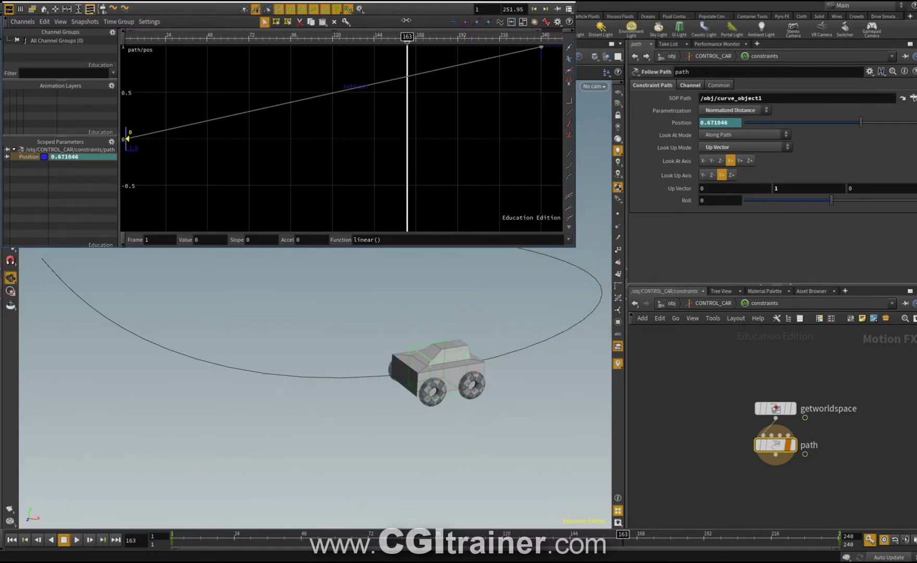
Step: Add two Position keyframes with the value 0.46 at about frames 113 and 148, and play the animation to check the pause
alt+click(321, 95)
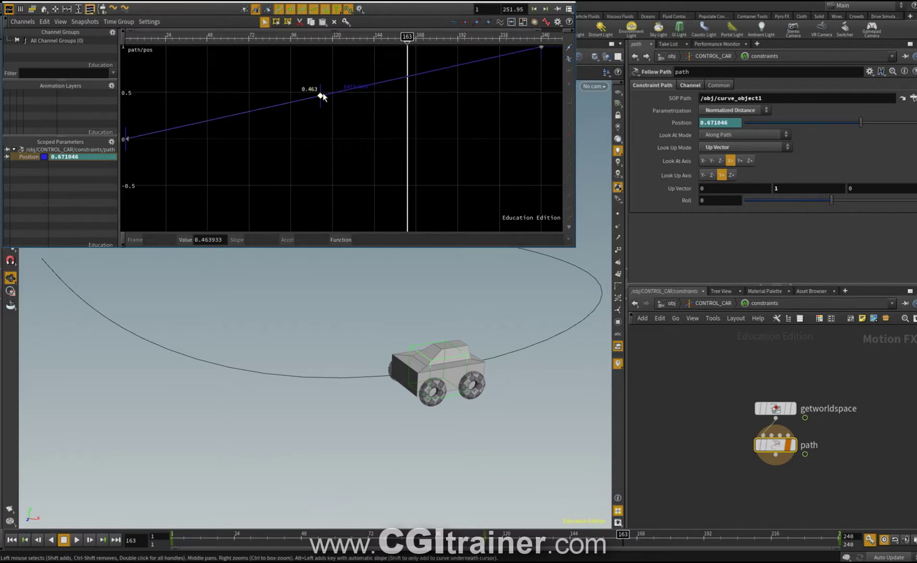
key(BackSpace)
key(Return)
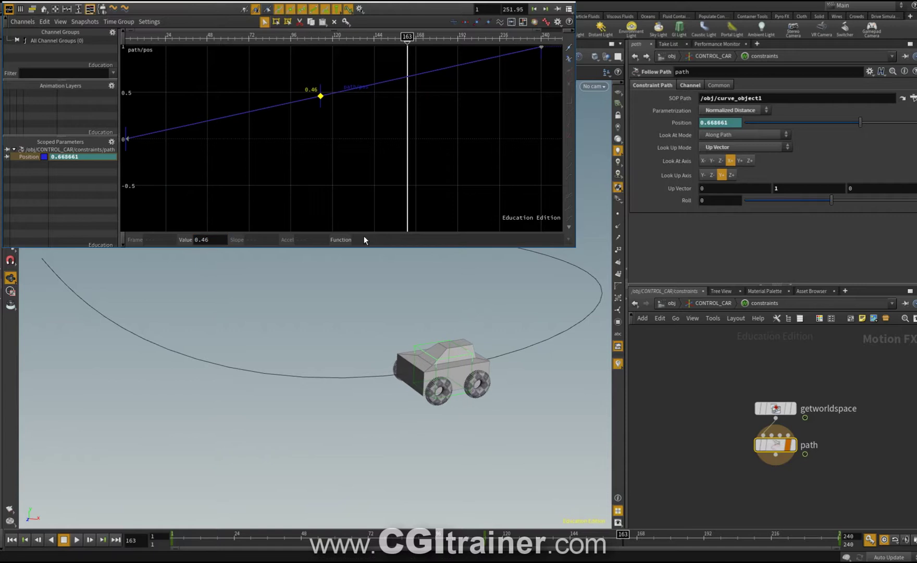
alt+click(381, 81)
click(380, 84)
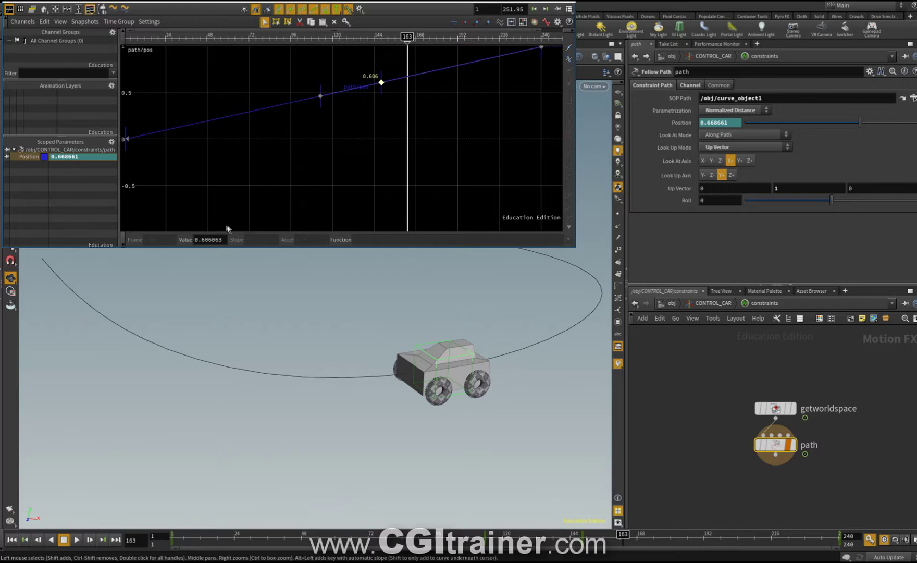
text(46)
key(Return)
click(76, 540)
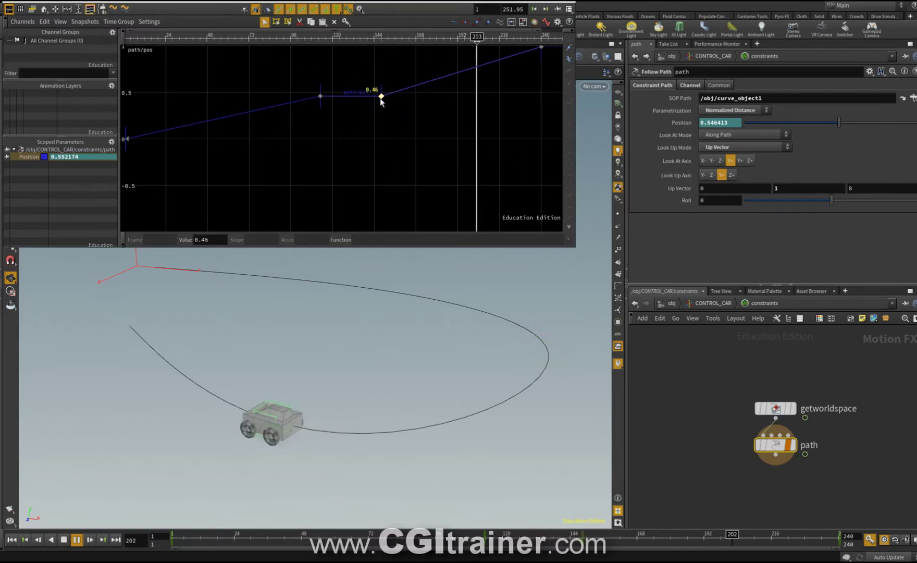
Step: Undo the last segment function change, set the segment between the two 0.46 keys to bezier(), and start shaping its tangents during playback
key(ctrl+z)
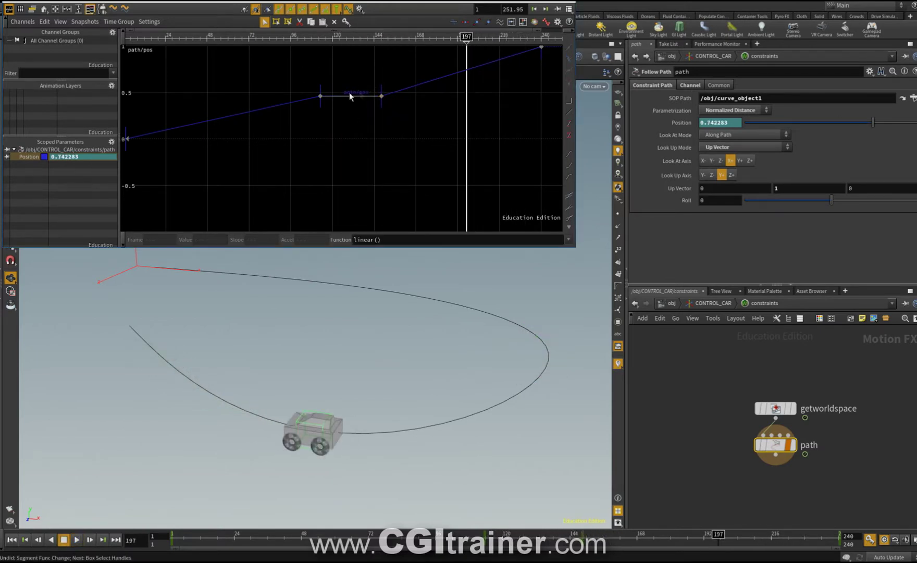
drag(337, 63, 363, 127)
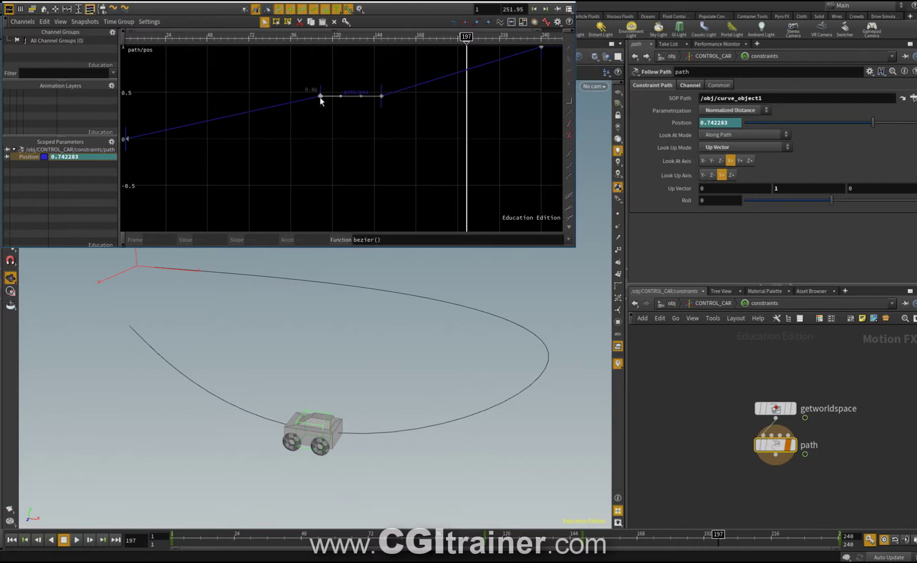
mouse_move(339, 96)
mouse_down()
mouse_move(340, 107)
mouse_move(360, 82)
mouse_move(342, 104)
mouse_up()
key(Up)
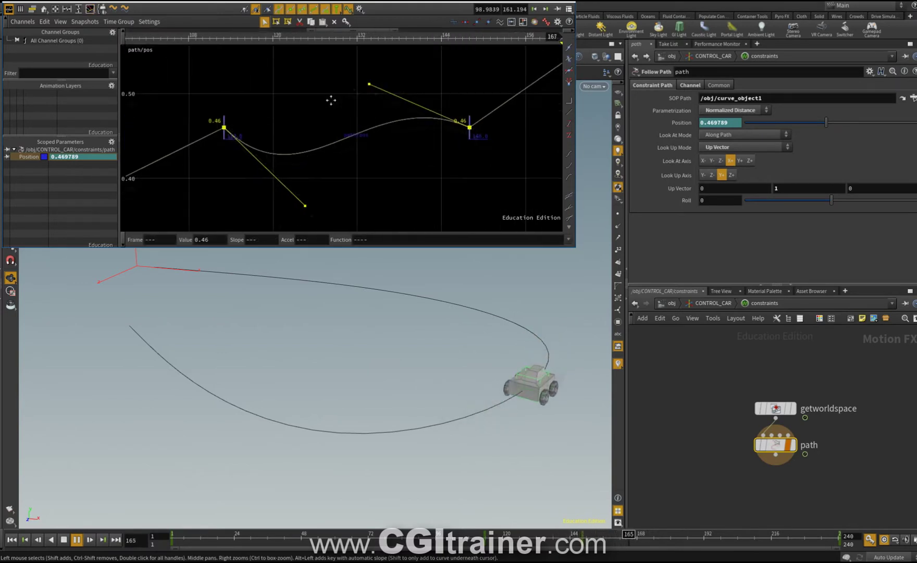
Step: Adjust both bezier tangent handles between the 0.46 keys to reshape the car's slight back-and-forth movement
right_drag(350, 114, 344, 132)
middle_drag(344, 133, 344, 124)
drag(310, 202, 314, 173)
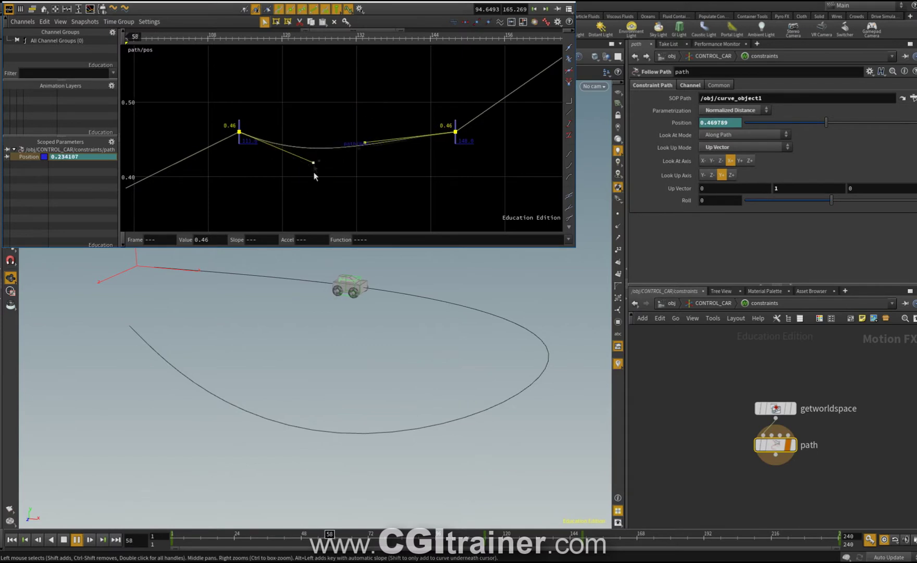
mouse_move(347, 136)
mouse_down()
mouse_move(340, 127)
mouse_move(341, 135)
mouse_up()
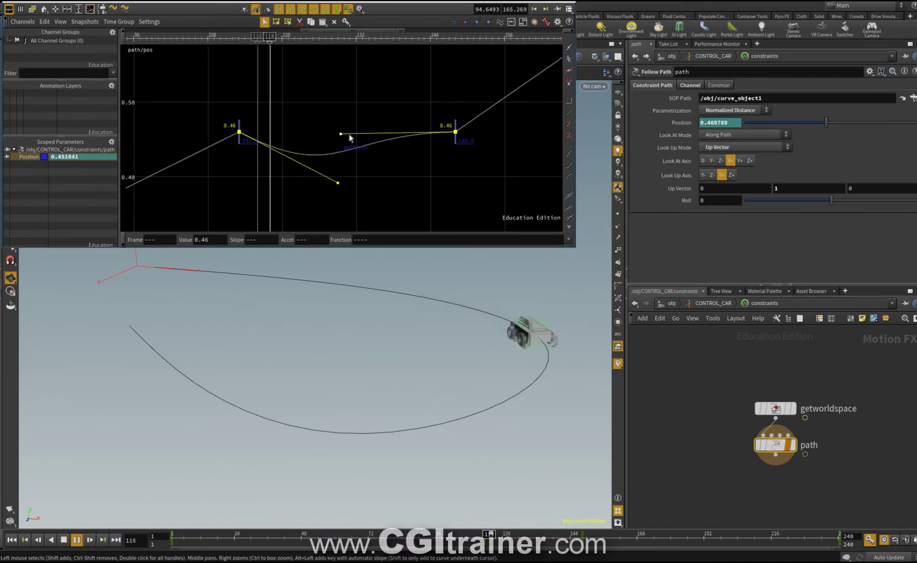
click(346, 135)
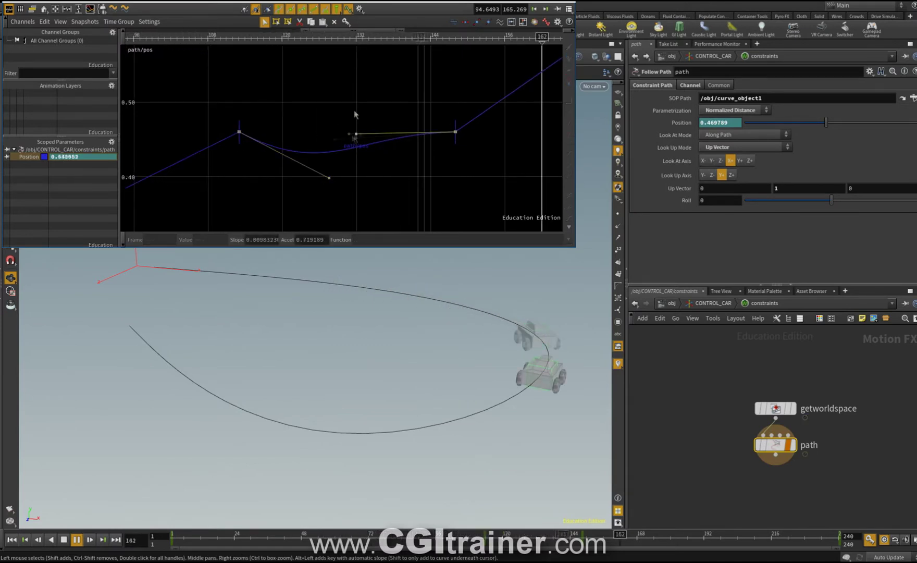
drag(355, 134, 350, 116)
drag(330, 177, 341, 171)
drag(201, 78, 471, 183)
drag(352, 120, 374, 121)
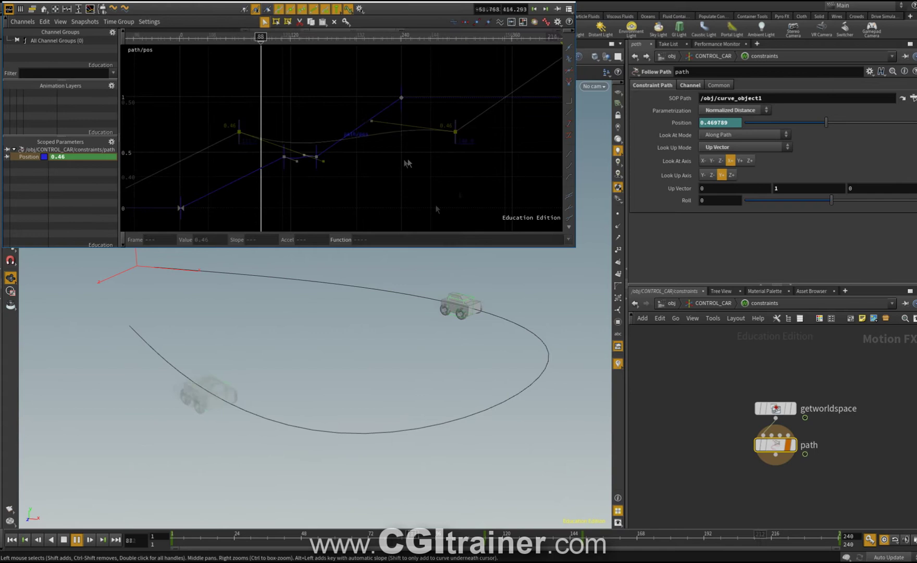
Step: Convert the Position segment from about frame 148 to frame 240 to bezier() so the car slows smoothly to its stop
drag(323, 91, 375, 146)
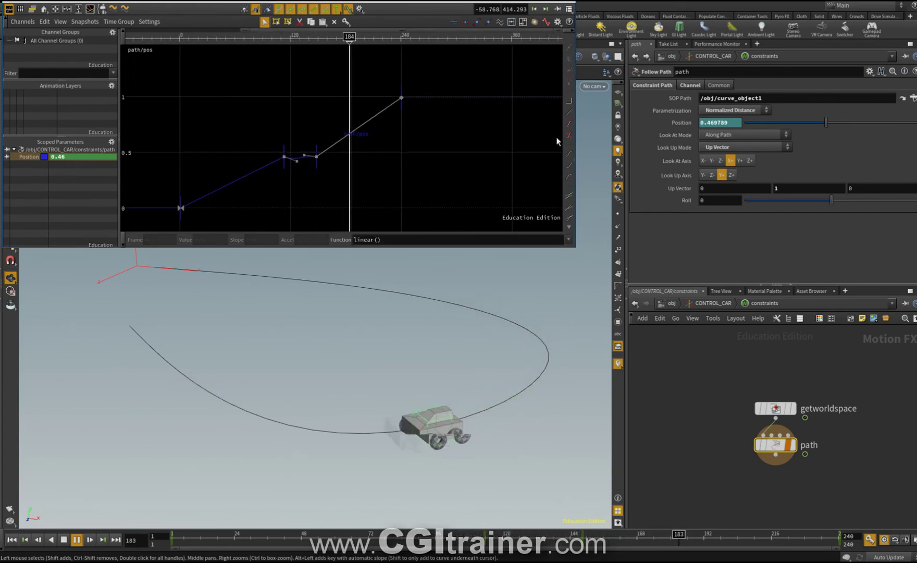
click(569, 177)
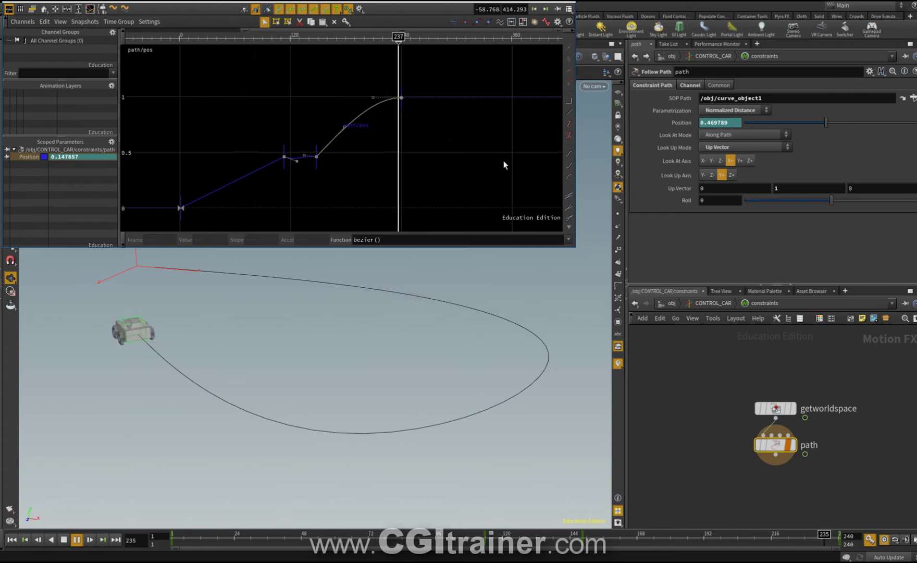
drag(321, 83, 362, 119)
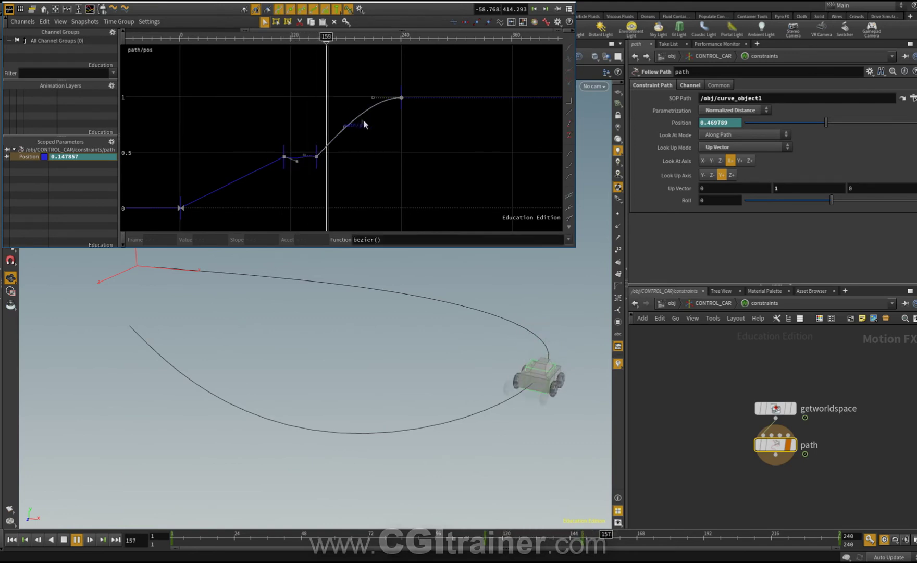